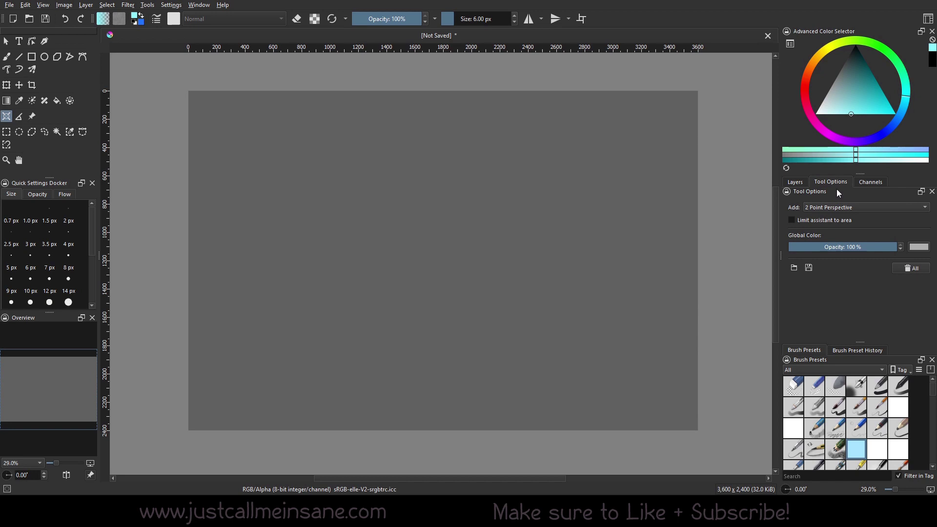
# Choose the 2 Point Perspective assistant type and place the first vanishing point at the canvas left.
pyautogui.click(836, 210)
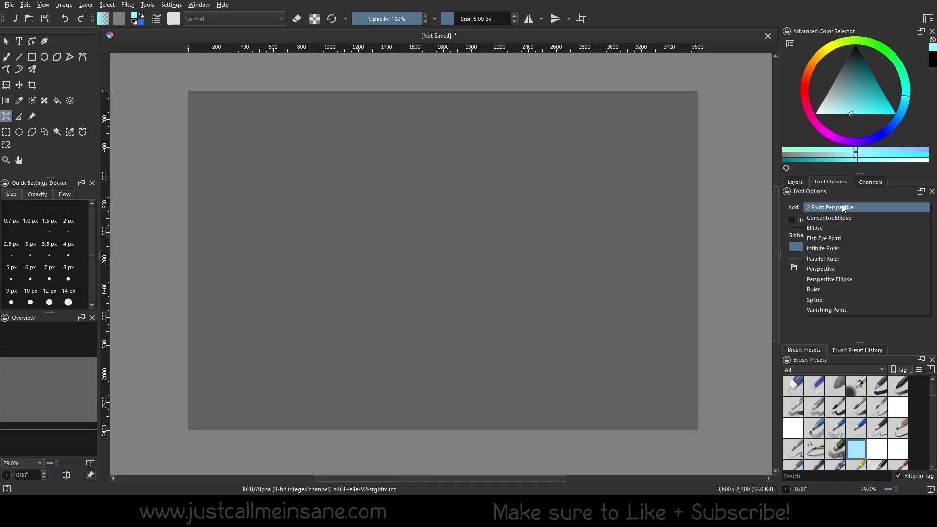
pyautogui.click(851, 209)
pyautogui.click(851, 210)
pyautogui.click(848, 207)
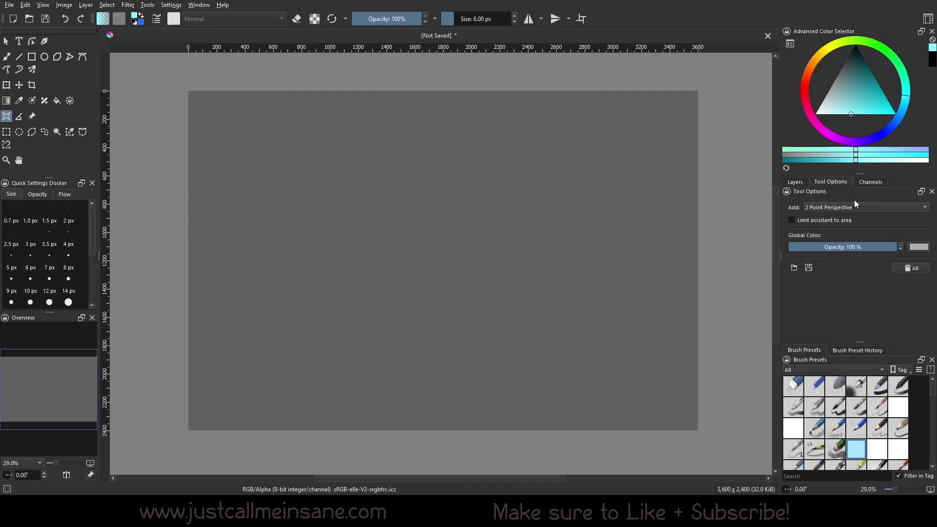
pyautogui.click(202, 265)
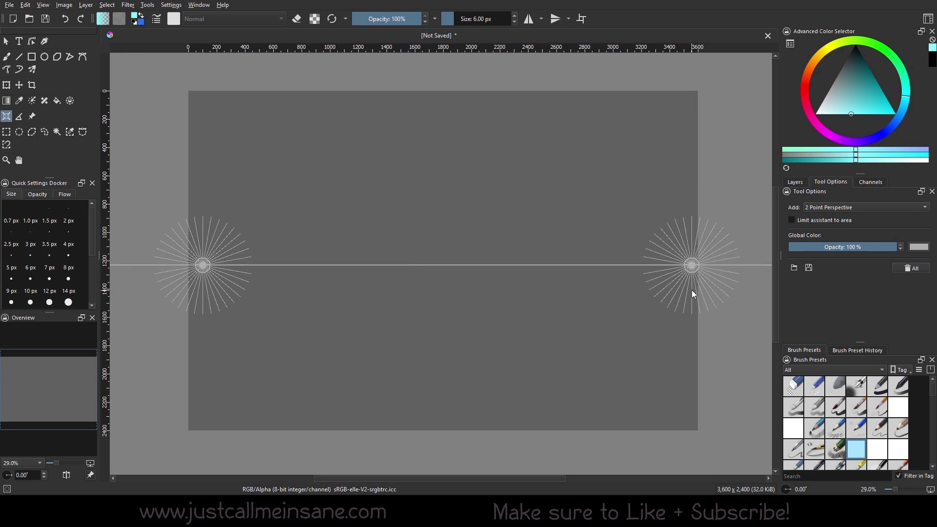
# Drag the vanishing points up-right and the lower handle down so the horizon tilts upward to the right.
pyautogui.moveTo(693, 274); pyautogui.dragTo(319, 108)
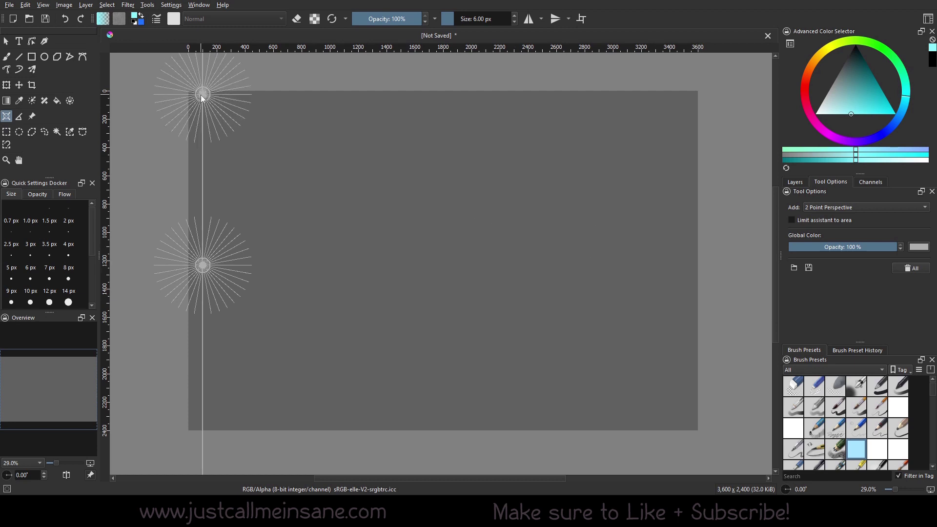
pyautogui.moveTo(208, 89); pyautogui.dragTo(627, 255)
pyautogui.moveTo(628, 222); pyautogui.dragTo(680, 186)
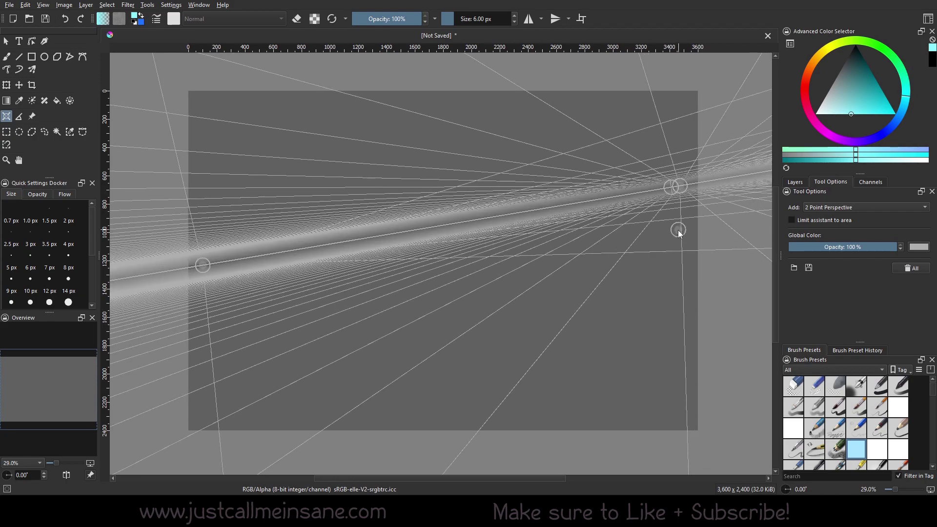
pyautogui.moveTo(574, 279)
pyautogui.mouseDown()
pyautogui.moveTo(514, 316)
pyautogui.moveTo(454, 328)
pyautogui.moveTo(469, 312)
pyautogui.moveTo(395, 320)
pyautogui.moveTo(227, 265)
pyautogui.moveTo(701, 191)
pyautogui.moveTo(243, 312)
pyautogui.moveTo(686, 208)
pyautogui.moveTo(247, 313)
pyautogui.moveTo(562, 233)
pyautogui.moveTo(456, 287)
pyautogui.moveTo(441, 337)
pyautogui.moveTo(400, 265)
pyautogui.moveTo(274, 300)
pyautogui.moveTo(230, 301)
pyautogui.moveTo(651, 213)
pyautogui.moveTo(486, 261)
pyautogui.moveTo(262, 298)
pyautogui.moveTo(228, 268)
pyautogui.moveTo(222, 278)
pyautogui.moveTo(201, 265)
pyautogui.moveTo(199, 252)
pyautogui.moveTo(228, 265)
pyautogui.moveTo(232, 284)
pyautogui.moveTo(214, 284)
pyautogui.moveTo(227, 341)
pyautogui.moveTo(208, 292)
pyautogui.moveTo(243, 333)
pyautogui.moveTo(443, 218)
pyautogui.moveTo(446, 241)
pyautogui.moveTo(435, 229)
pyautogui.moveTo(426, 236)
pyautogui.moveTo(433, 244)
pyautogui.moveTo(366, 243)
pyautogui.moveTo(376, 251)
pyautogui.moveTo(425, 240)
pyautogui.moveTo(433, 342)
pyautogui.moveTo(436, 234)
pyautogui.moveTo(434, 336)
pyautogui.moveTo(404, 349)
pyautogui.moveTo(620, 288)
pyautogui.moveTo(415, 314)
pyautogui.moveTo(438, 283)
pyautogui.moveTo(334, 321)
pyautogui.moveTo(574, 320)
pyautogui.moveTo(471, 421)
pyautogui.moveTo(430, 363)
pyautogui.moveTo(448, 301)
pyautogui.moveTo(460, 395)
pyautogui.moveTo(409, 376)
pyautogui.moveTo(472, 293)
pyautogui.moveTo(479, 333)
pyautogui.moveTo(454, 397)
pyautogui.moveTo(435, 381)
pyautogui.moveTo(489, 362)
pyautogui.moveTo(450, 307)
pyautogui.moveTo(450, 376)
pyautogui.moveTo(454, 329)
pyautogui.moveTo(442, 327)
pyautogui.moveTo(432, 354)
pyautogui.moveTo(431, 309)
pyautogui.moveTo(508, 268)
pyautogui.moveTo(597, 246)
pyautogui.moveTo(367, 286)
pyautogui.moveTo(307, 362)
pyautogui.moveTo(536, 316)
pyautogui.moveTo(439, 318)
pyautogui.moveTo(444, 329)
pyautogui.moveTo(436, 322)
pyautogui.mouseUp()
# Adjust both vanishing points' handle lines and raise the right vanishing point near the right edge.
pyautogui.moveTo(430, 281); pyautogui.dragTo(450, 380)
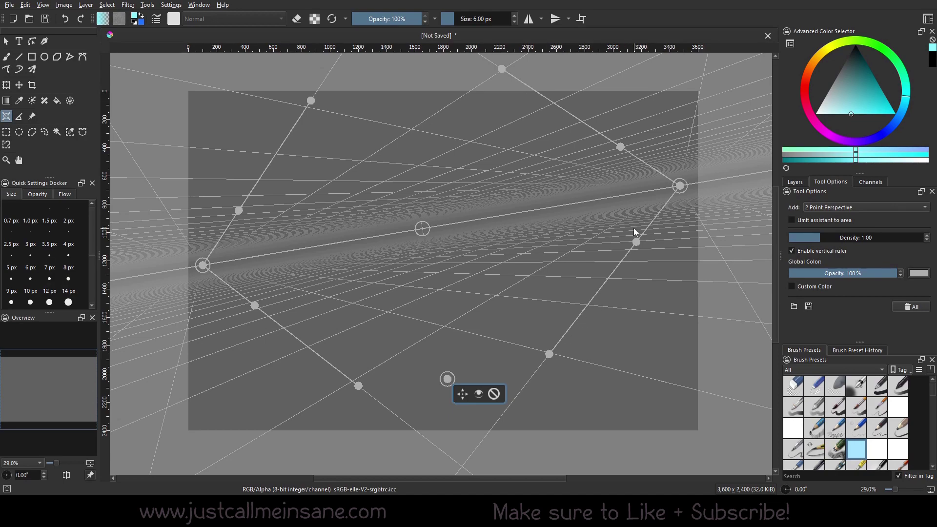
pyautogui.moveTo(682, 188)
pyautogui.mouseDown()
pyautogui.moveTo(654, 318)
pyautogui.moveTo(619, 300)
pyautogui.moveTo(666, 247)
pyautogui.moveTo(673, 145)
pyautogui.moveTo(668, 265)
pyautogui.moveTo(627, 389)
pyautogui.moveTo(667, 257)
pyautogui.moveTo(669, 138)
pyautogui.moveTo(626, 332)
pyautogui.moveTo(650, 190)
pyautogui.moveTo(630, 349)
pyautogui.moveTo(680, 186)
pyautogui.mouseUp()
pyautogui.moveTo(620, 145)
pyautogui.mouseDown()
pyautogui.moveTo(599, 163)
pyautogui.moveTo(621, 153)
pyautogui.mouseUp()
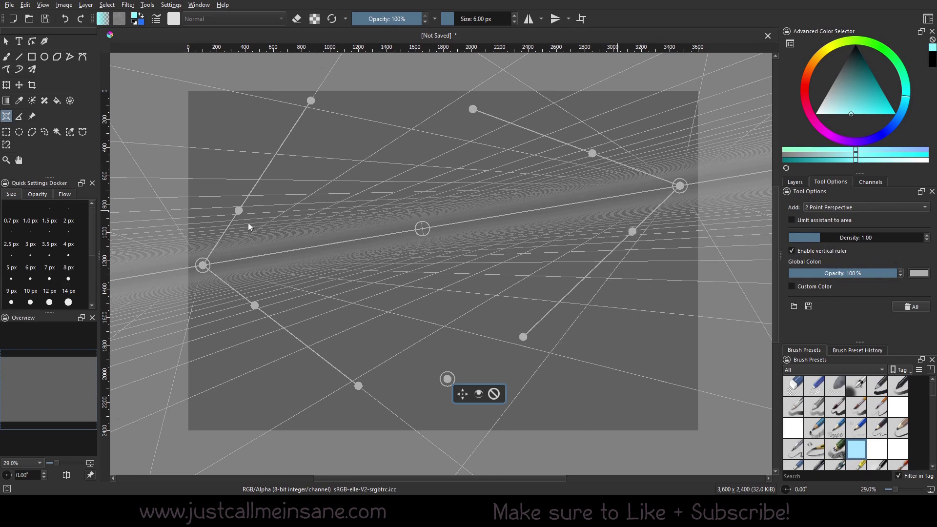
pyautogui.moveTo(252, 306)
pyautogui.mouseDown()
pyautogui.moveTo(247, 316)
pyautogui.moveTo(250, 304)
pyautogui.mouseUp()
pyautogui.moveTo(473, 107); pyautogui.dragTo(590, 150)
# Move the right vanishing point down and inward, undoing two unwanted handle moves.
pyautogui.hotkey('ctrl', 'z')
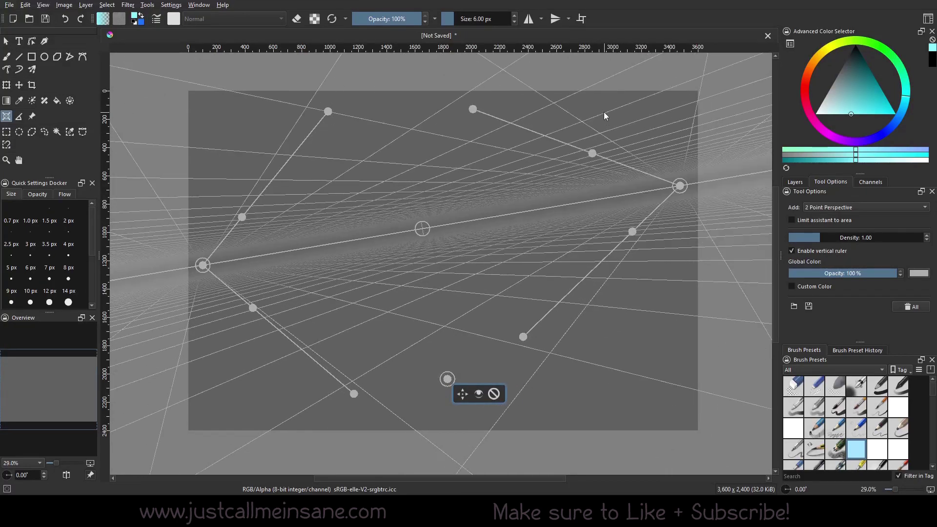
pyautogui.moveTo(475, 108); pyautogui.dragTo(619, 56)
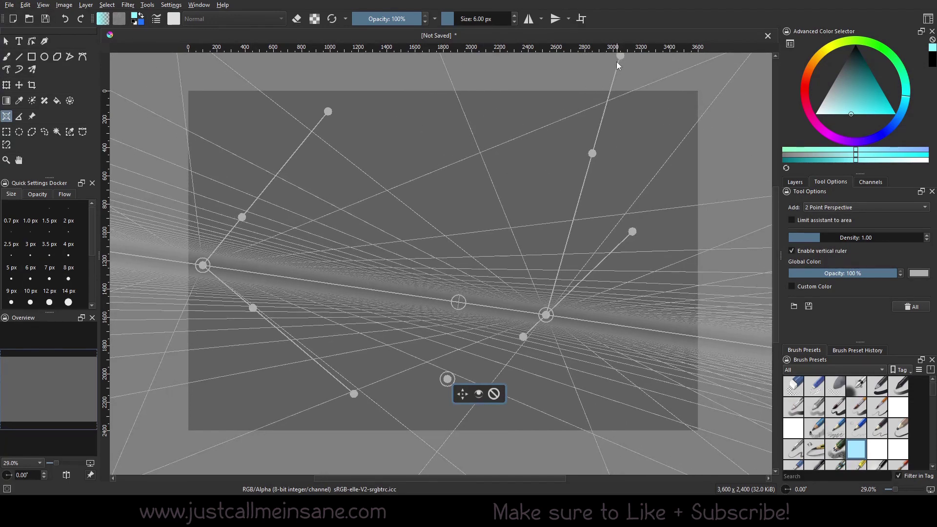
pyautogui.moveTo(546, 318)
pyautogui.mouseDown()
pyautogui.moveTo(541, 341)
pyautogui.moveTo(546, 316)
pyautogui.mouseUp()
pyautogui.moveTo(632, 232); pyautogui.dragTo(639, 370)
pyautogui.hotkey('ctrl', 'z')
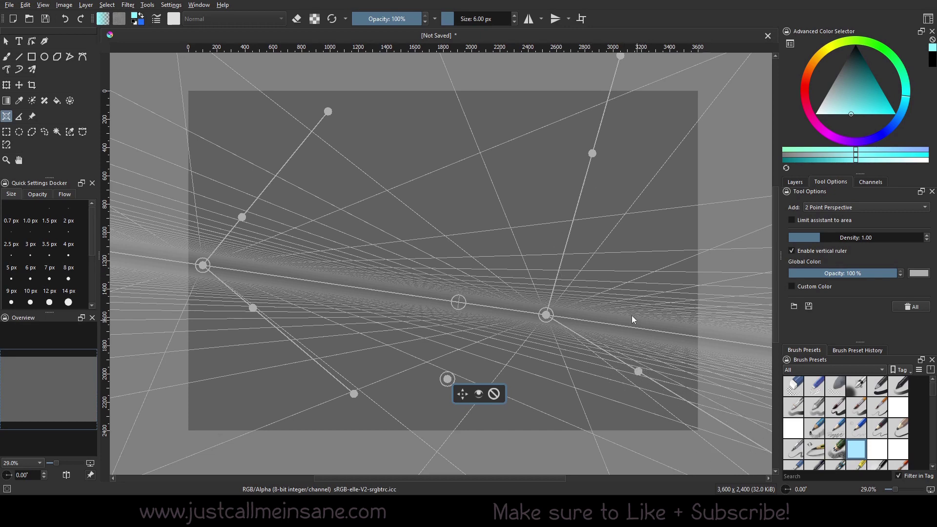
pyautogui.moveTo(621, 56); pyautogui.dragTo(606, 92)
# Reposition the right vanishing point and shift its lower handle up and to the left.
pyautogui.moveTo(592, 153); pyautogui.dragTo(572, 242)
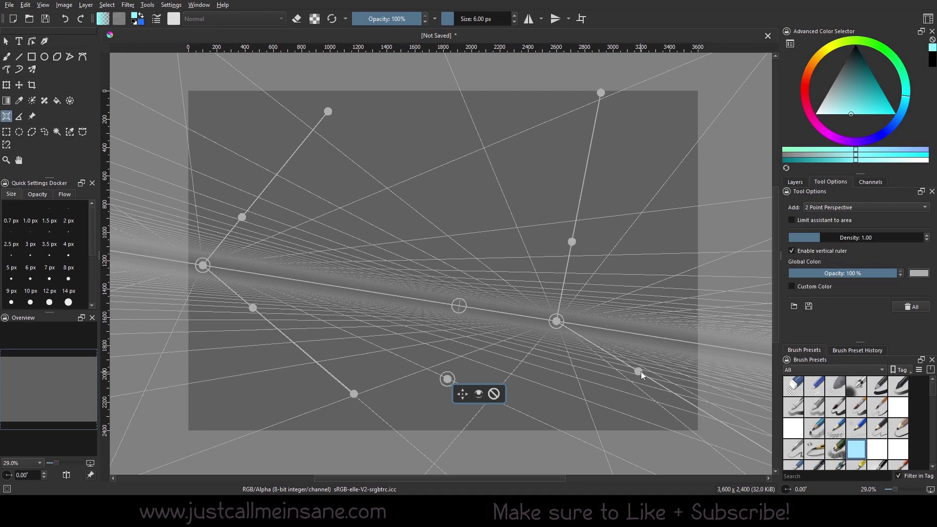
pyautogui.moveTo(639, 371); pyautogui.dragTo(634, 365)
pyautogui.moveTo(662, 299); pyautogui.dragTo(574, 258)
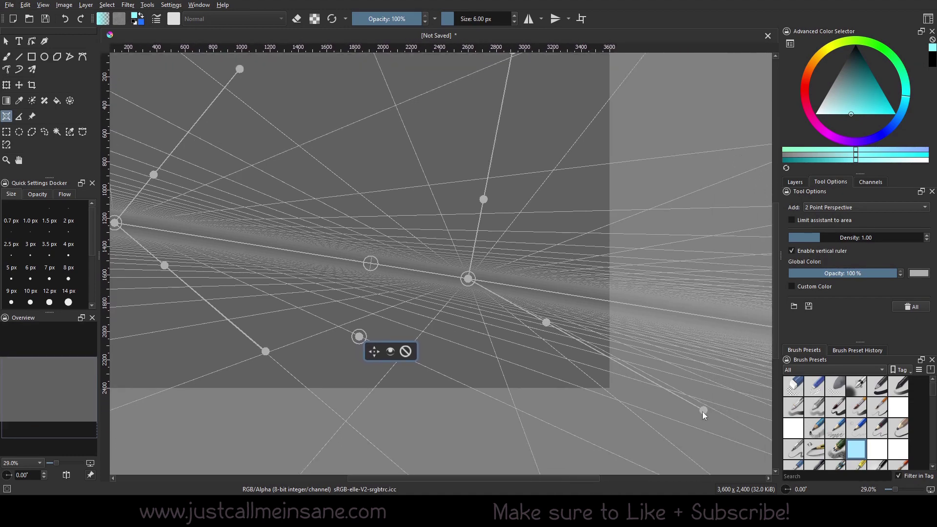
pyautogui.moveTo(602, 352); pyautogui.dragTo(595, 352)
pyautogui.moveTo(545, 323); pyautogui.dragTo(534, 312)
pyautogui.moveTo(572, 238); pyautogui.dragTo(567, 305)
# Lower the vertical ruler's top end to just above the horizon and nudge the bottom handle.
pyautogui.moveTo(508, 122); pyautogui.dragTo(488, 216)
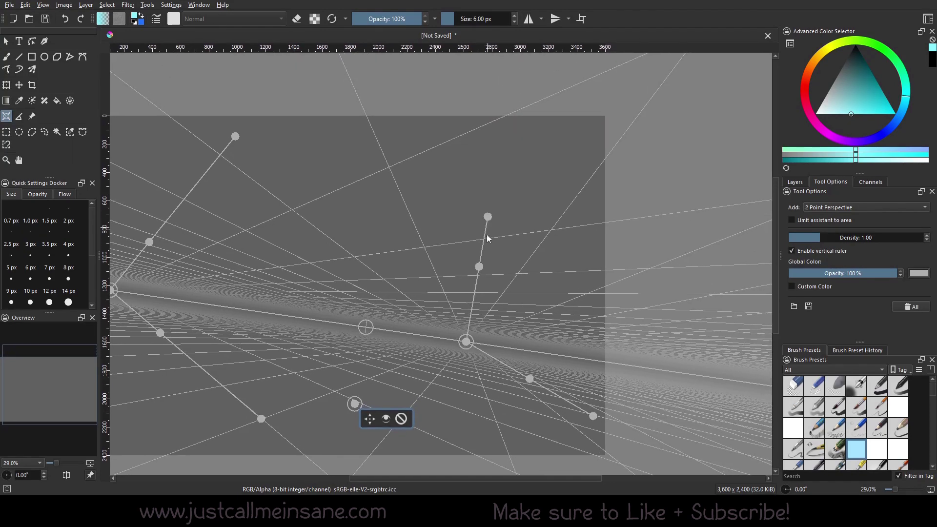
pyautogui.moveTo(541, 297); pyautogui.dragTo(549, 286)
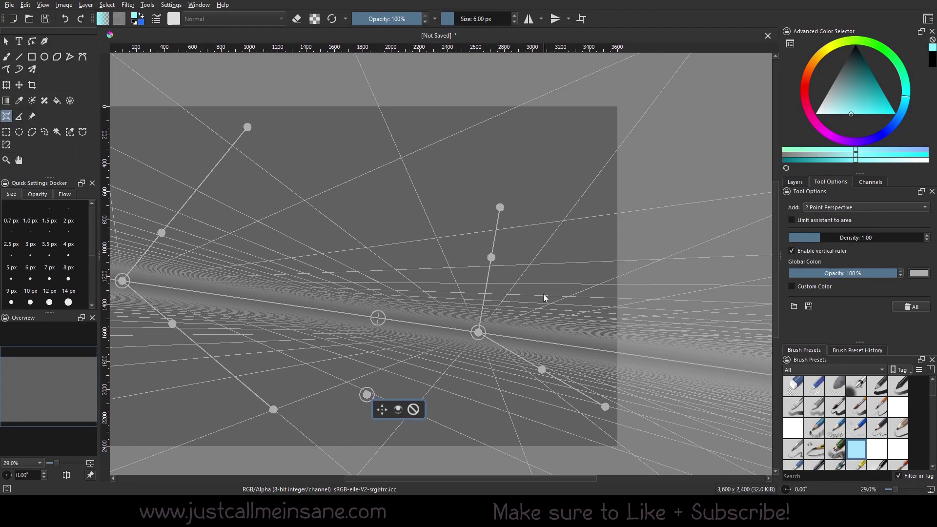
pyautogui.moveTo(500, 207); pyautogui.dragTo(503, 179)
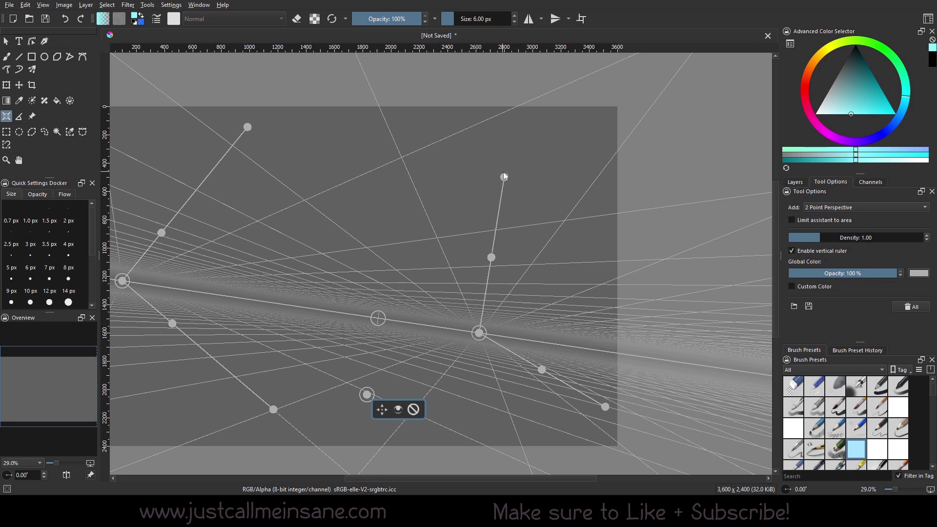
pyautogui.moveTo(505, 176); pyautogui.dragTo(520, 91)
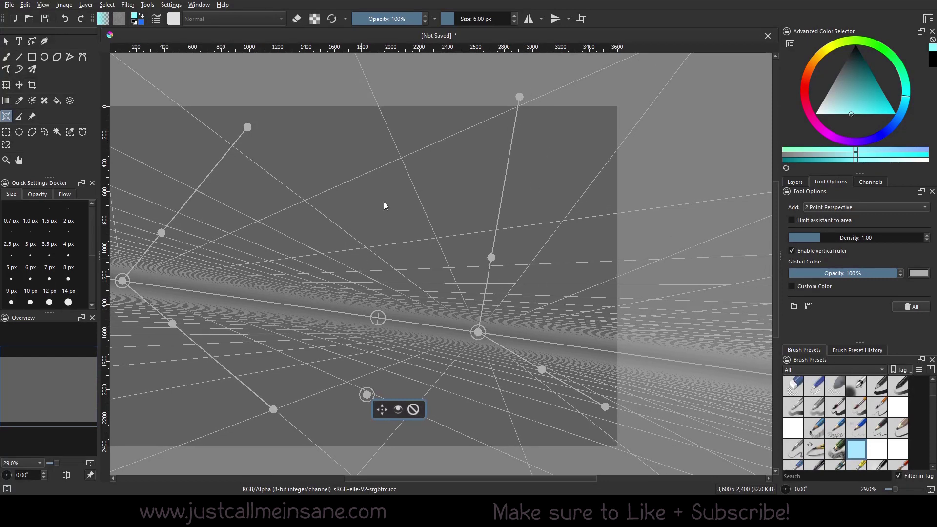
pyautogui.moveTo(521, 98); pyautogui.dragTo(496, 227)
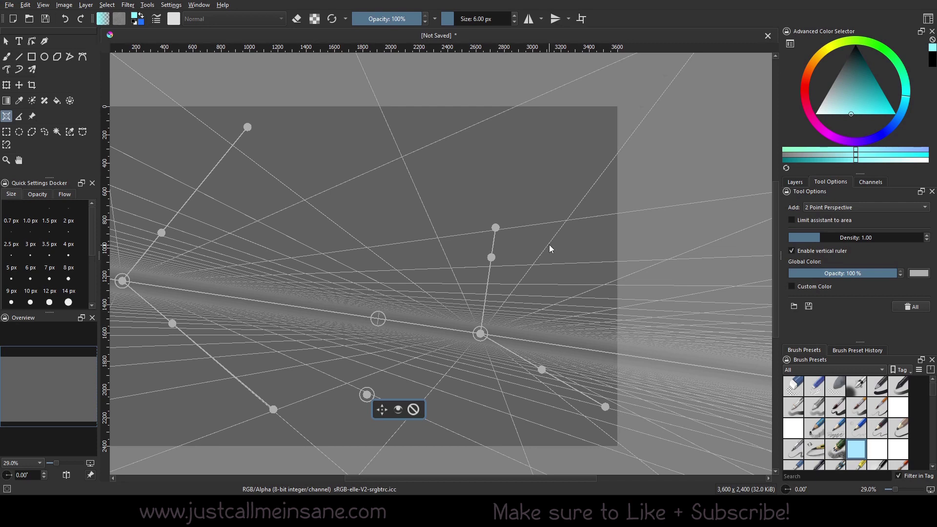
pyautogui.moveTo(586, 258); pyautogui.dragTo(623, 261)
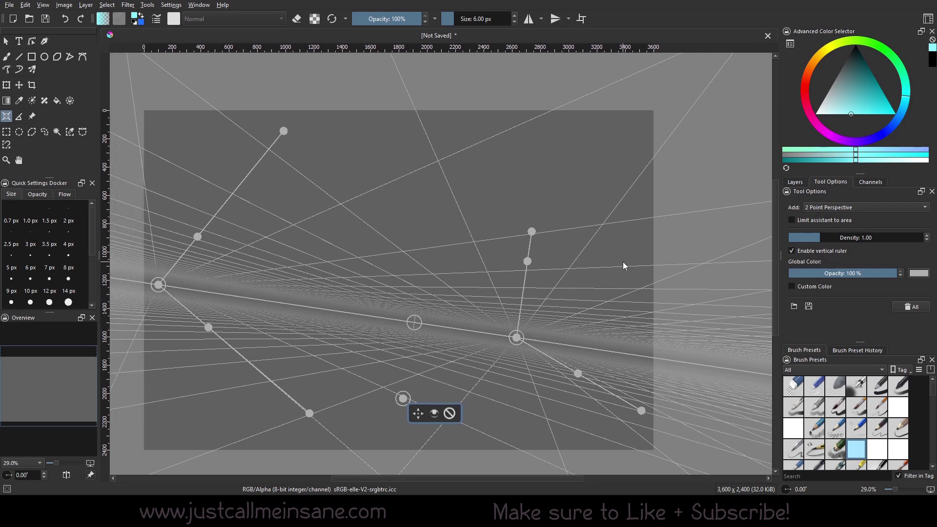
pyautogui.moveTo(416, 339); pyautogui.dragTo(439, 325)
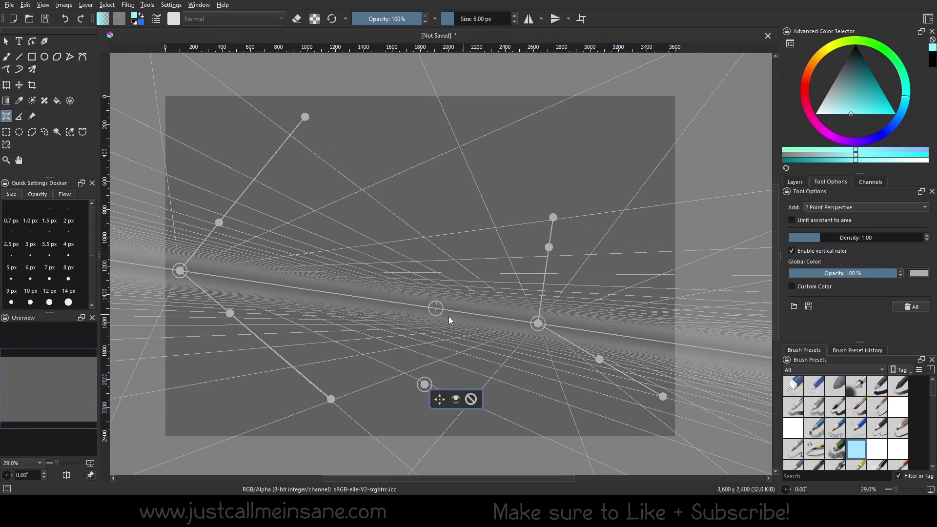
pyautogui.moveTo(425, 388); pyautogui.dragTo(355, 397)
# Level the horizon by moving the right vanishing point, then set grid density to 0.21.
pyautogui.moveTo(540, 322); pyautogui.dragTo(625, 274)
pyautogui.moveTo(521, 236); pyautogui.dragTo(506, 219)
pyautogui.moveTo(619, 291); pyautogui.dragTo(637, 266)
pyautogui.moveTo(550, 251); pyautogui.dragTo(515, 121)
pyautogui.moveTo(571, 428); pyautogui.dragTo(546, 419)
pyautogui.moveTo(666, 284)
pyautogui.mouseDown()
pyautogui.moveTo(631, 272)
pyautogui.moveTo(654, 272)
pyautogui.mouseUp()
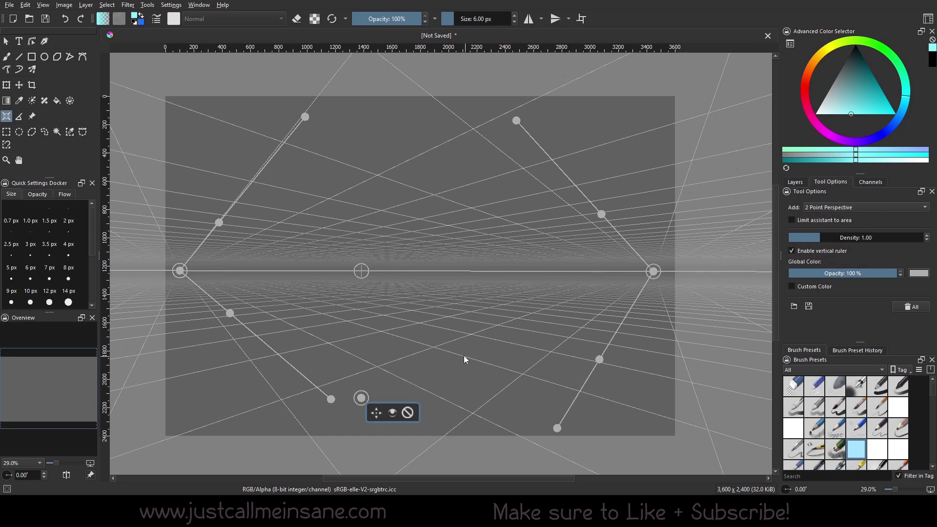
pyautogui.moveTo(444, 378); pyautogui.dragTo(434, 358)
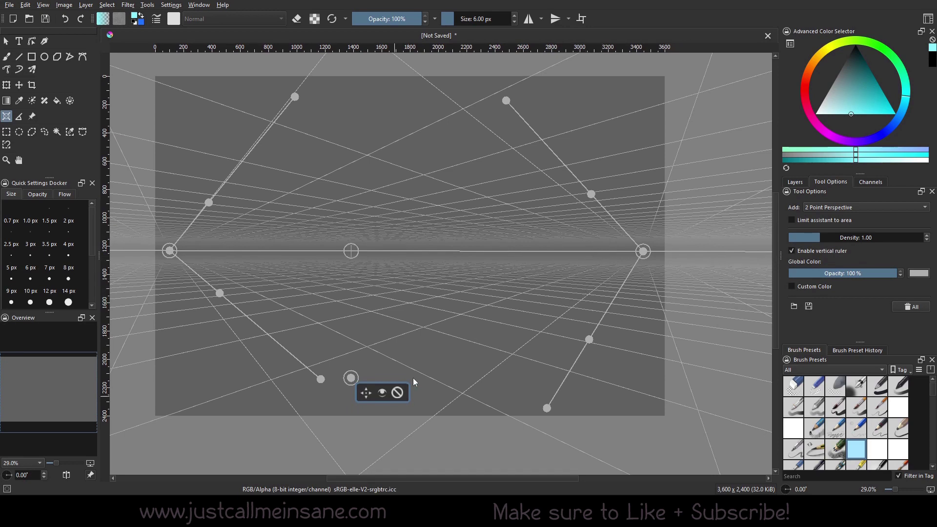
pyautogui.moveTo(855, 237); pyautogui.dragTo(803, 235)
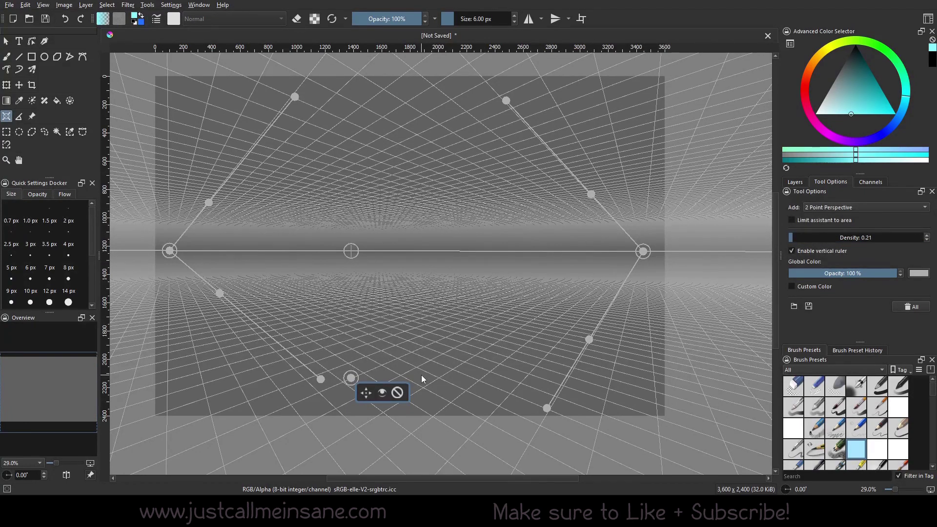
# Switch to the Freehand Brush and zoom out with the pop-up palette slider, settling near 79%.
pyautogui.scroll(-2, 446, 330)
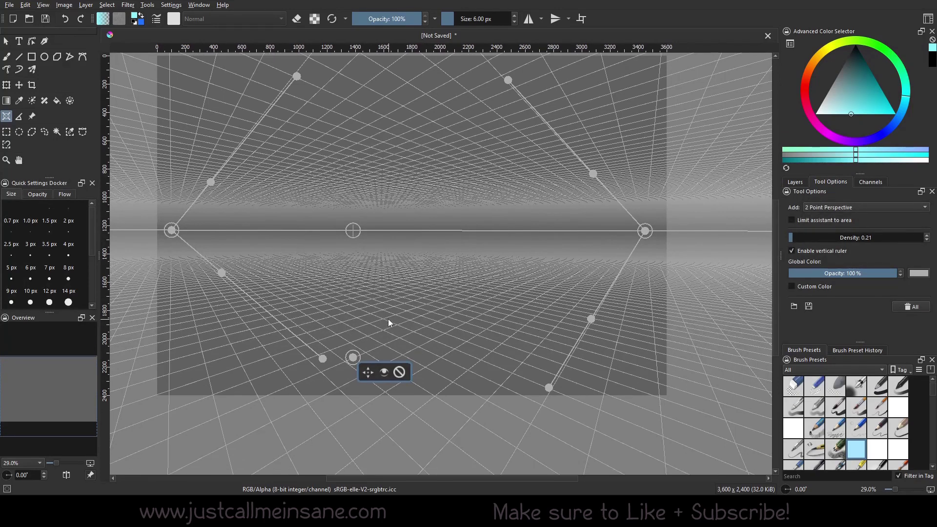
pyautogui.click(7, 57)
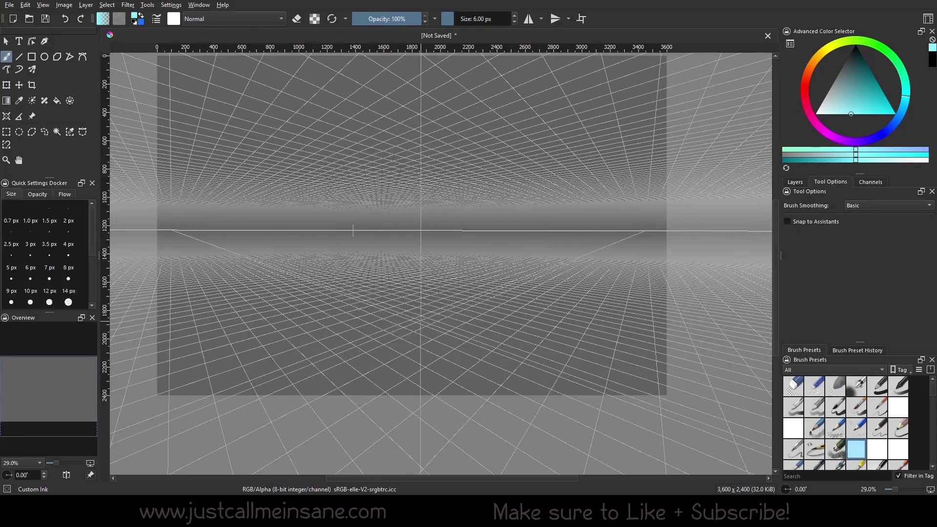
pyautogui.rightClick(388, 312)
pyautogui.moveTo(349, 426); pyautogui.dragTo(445, 425)
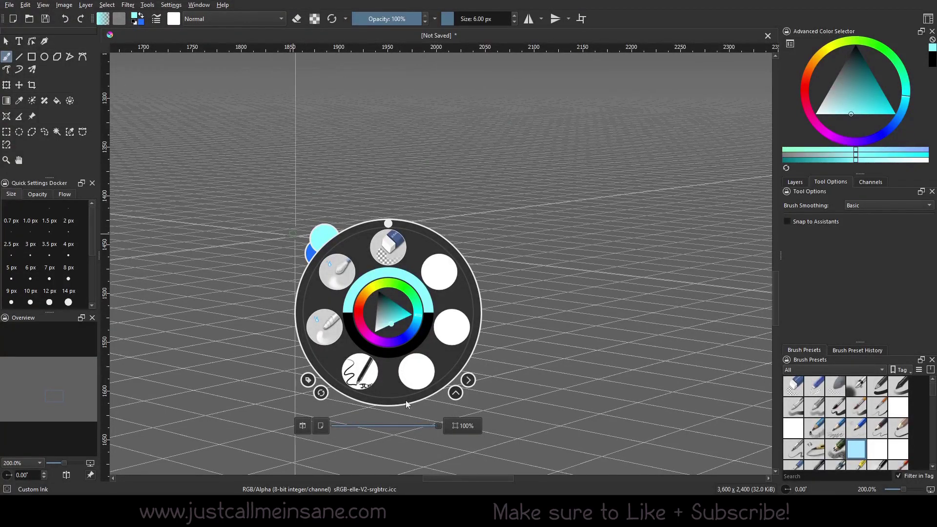
pyautogui.moveTo(437, 427); pyautogui.dragTo(354, 426)
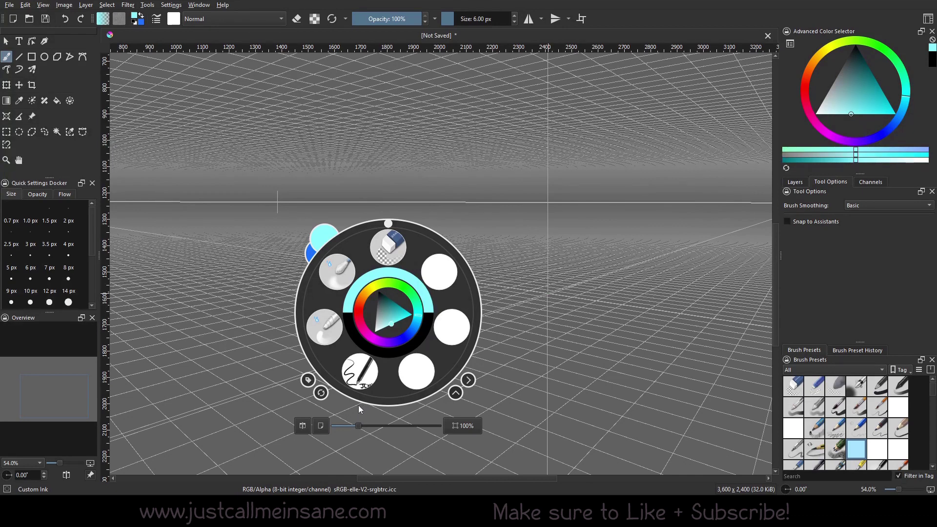
pyautogui.moveTo(359, 428); pyautogui.dragTo(311, 428)
# Pan the page into view and zoom from 10% to 17% using the pop-up palette.
pyautogui.click(628, 349)
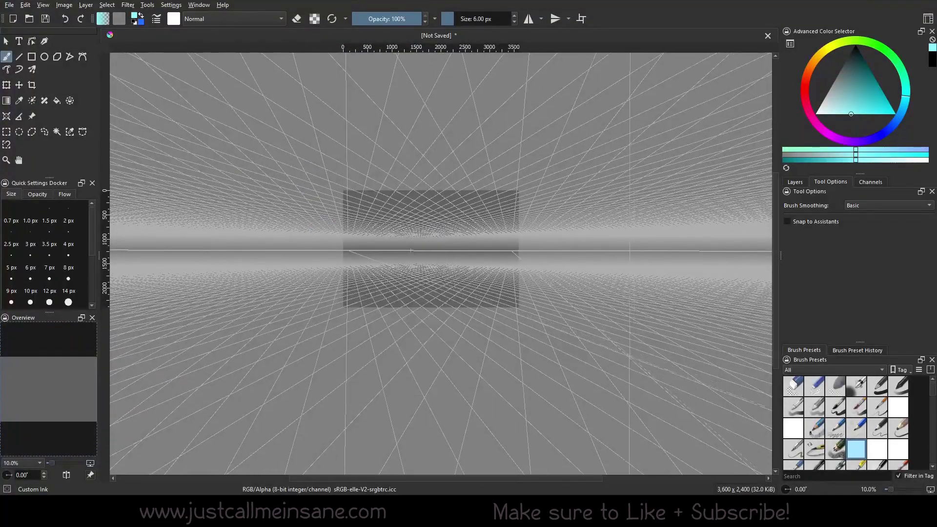
pyautogui.moveTo(615, 347); pyautogui.dragTo(600, 148)
pyautogui.moveTo(569, 100); pyautogui.dragTo(530, 271)
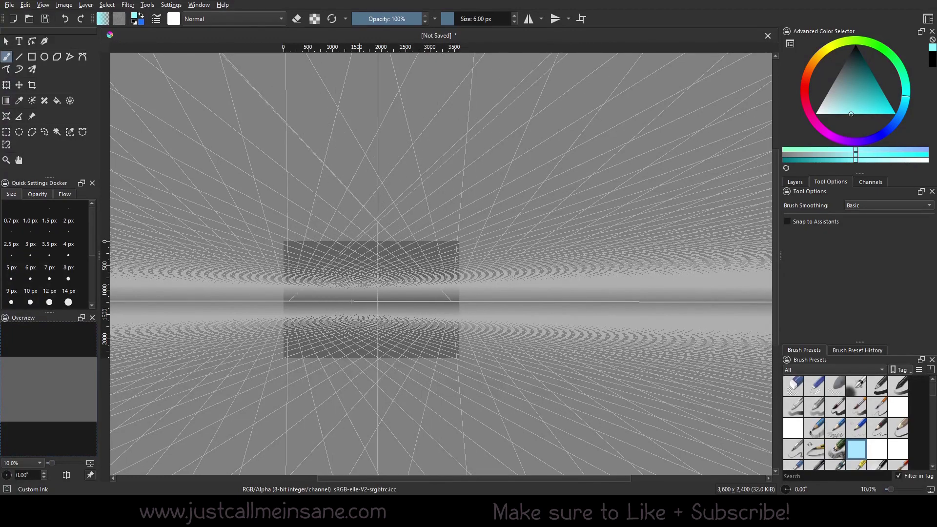
pyautogui.moveTo(371, 312); pyautogui.dragTo(372, 286)
pyautogui.rightClick(369, 291)
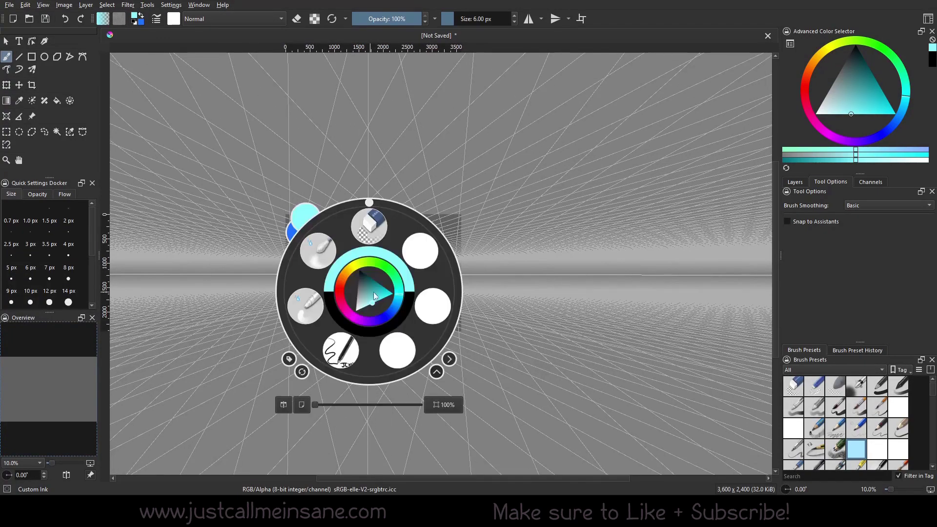
pyautogui.moveTo(314, 405); pyautogui.dragTo(319, 404)
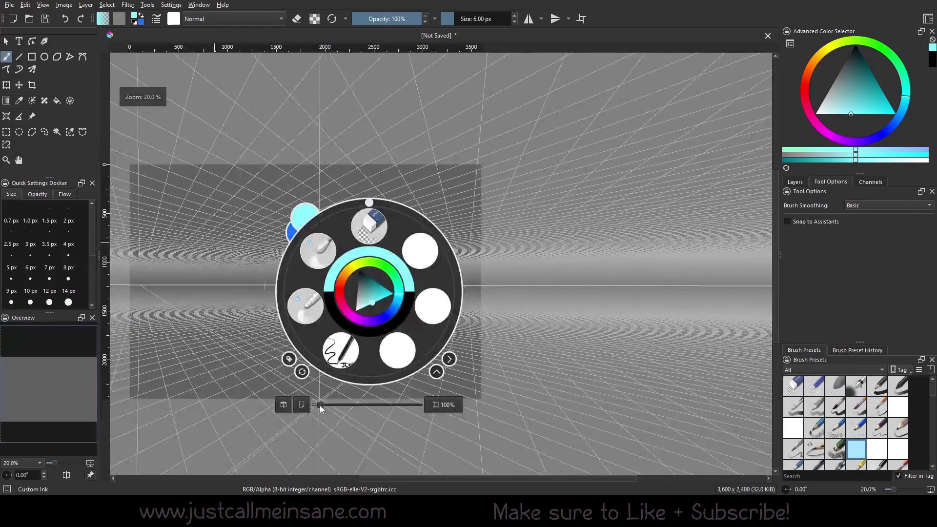
# Zoom in to 31% and pan to centre the page on the horizon.
pyautogui.moveTo(544, 307); pyautogui.dragTo(540, 308)
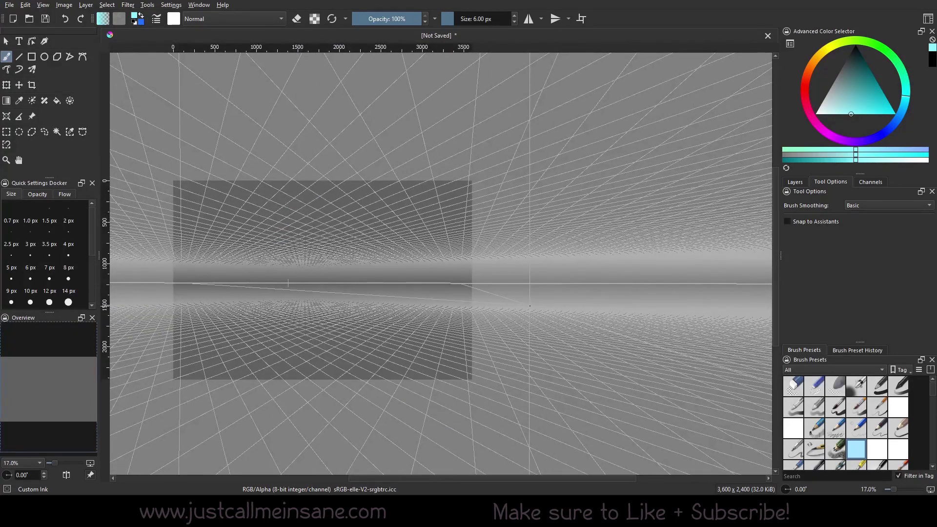
pyautogui.moveTo(336, 341); pyautogui.dragTo(374, 332)
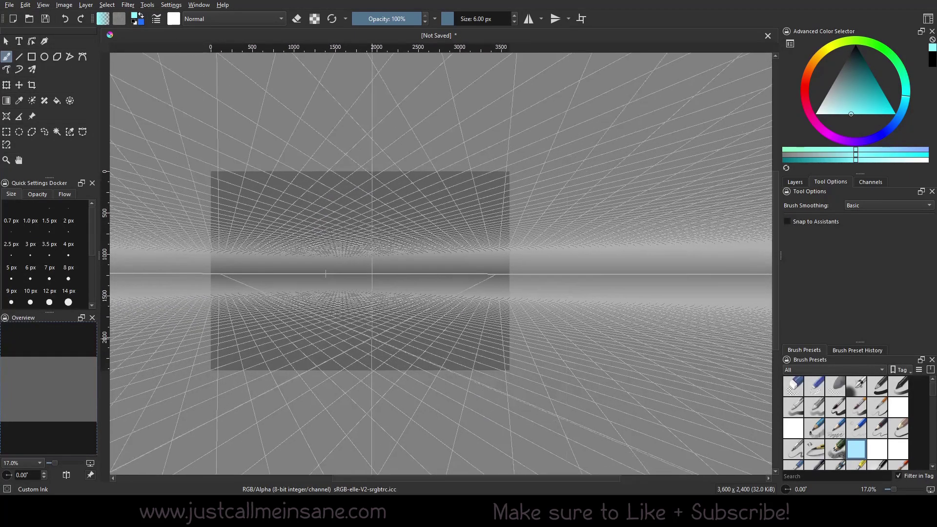
pyautogui.rightClick(374, 331)
pyautogui.moveTo(323, 445); pyautogui.dragTo(333, 446)
pyautogui.moveTo(459, 351); pyautogui.dragTo(530, 344)
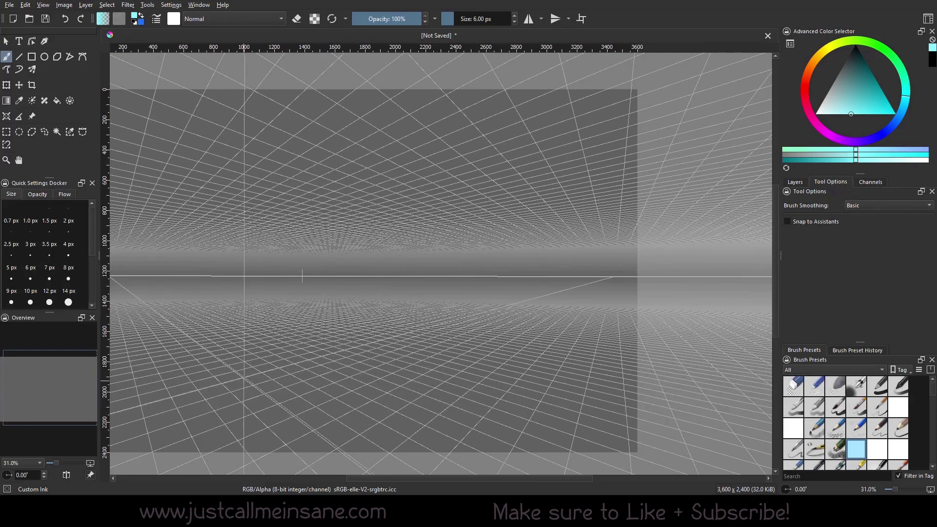
# Select the two-point assistant with the Assistant Tool and raise its density to about 1.57.
pyautogui.moveTo(400, 332); pyautogui.dragTo(460, 322)
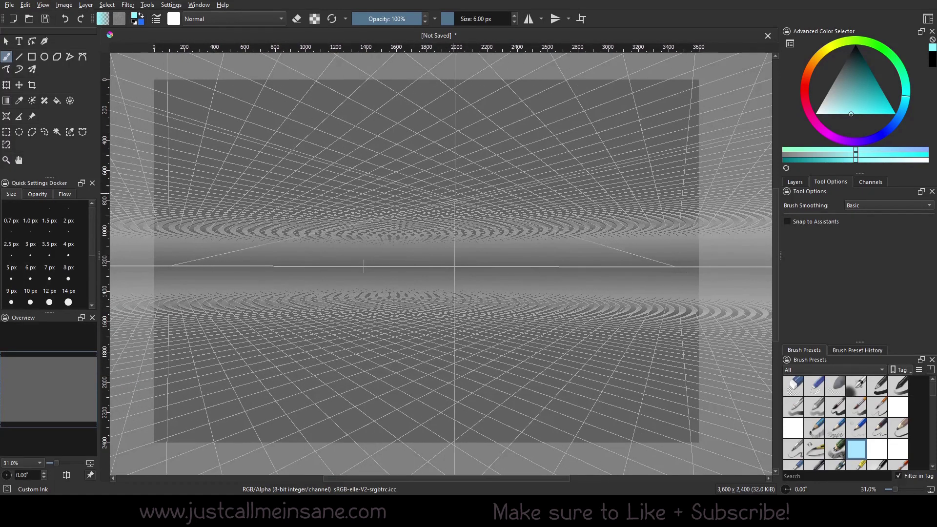
pyautogui.click(7, 117)
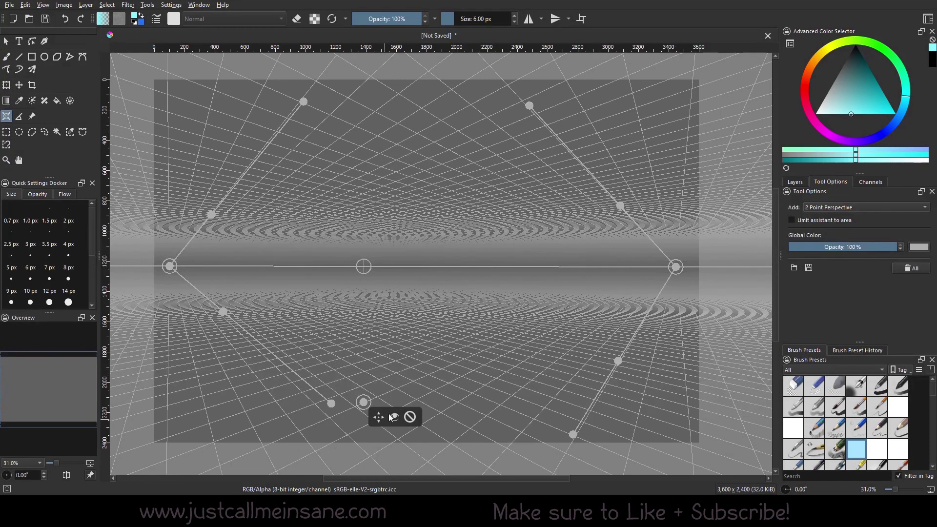
pyautogui.click(677, 269)
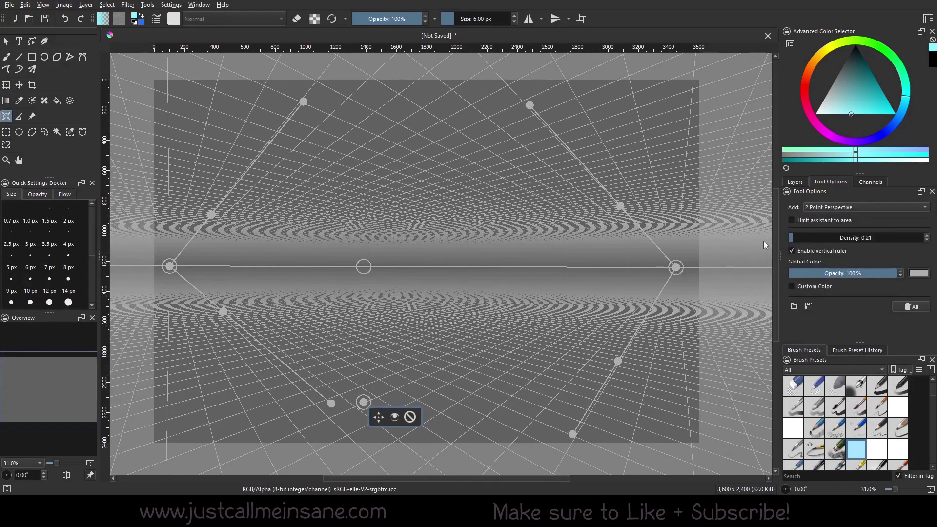
pyautogui.moveTo(803, 238); pyautogui.dragTo(839, 238)
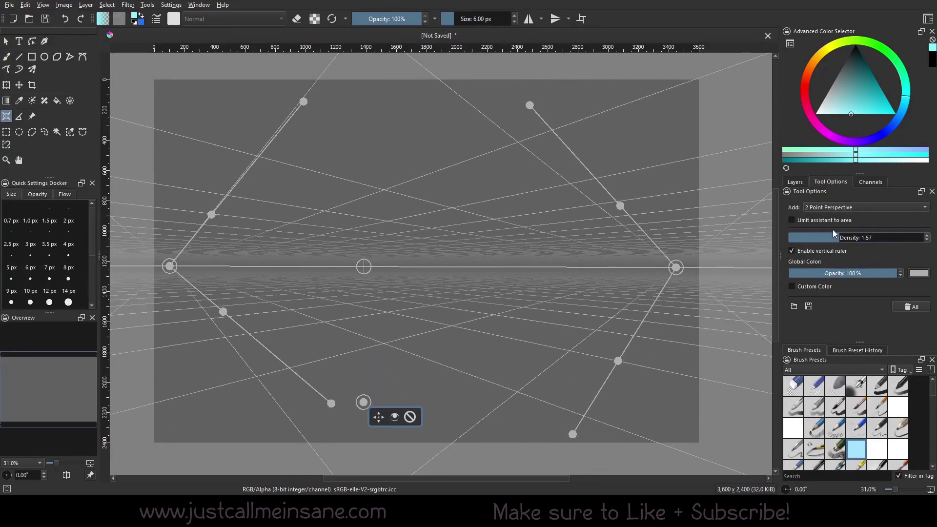
pyautogui.click(7, 56)
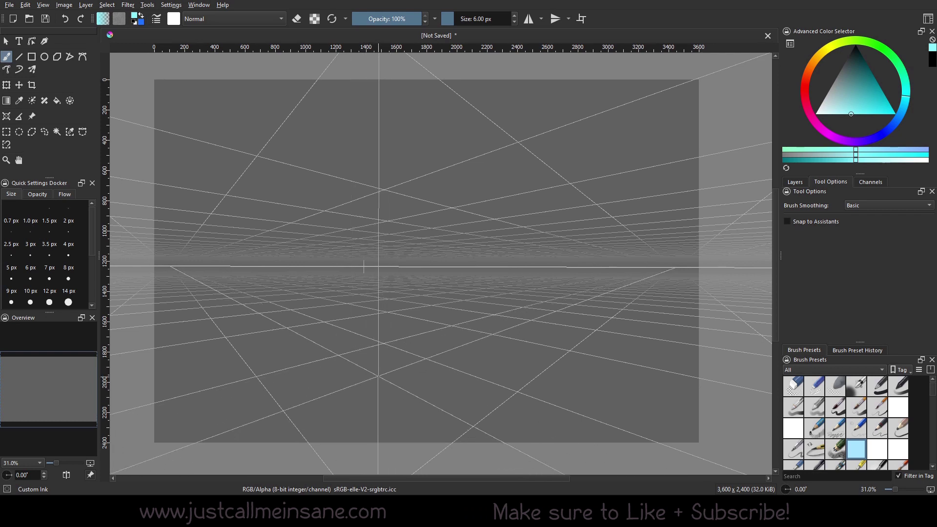
# Draw a test scribble, then enable Snap to Assistants with Magnetism 1000 and Snap to Single Line.
pyautogui.moveTo(439, 385)
pyautogui.mouseDown()
pyautogui.moveTo(500, 325)
pyautogui.moveTo(411, 363)
pyautogui.moveTo(413, 314)
pyautogui.moveTo(508, 319)
pyautogui.moveTo(493, 335)
pyautogui.mouseUp()
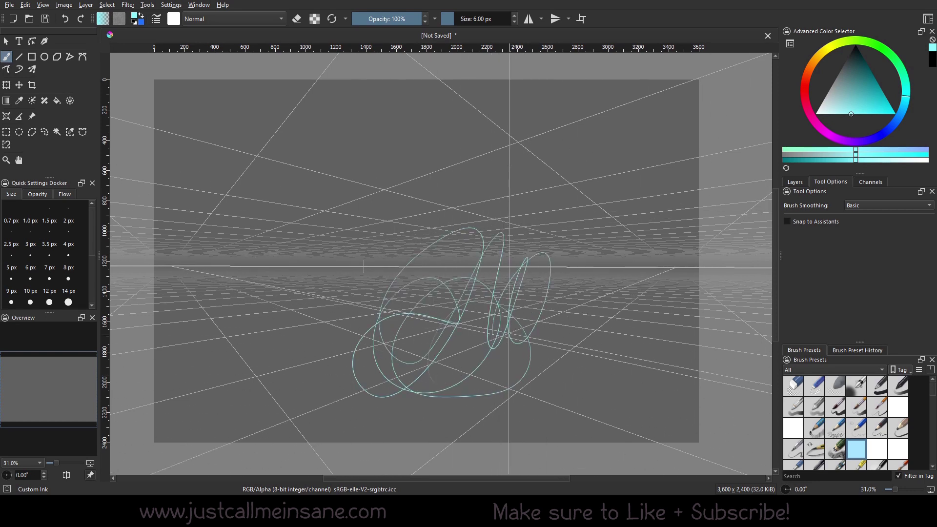
pyautogui.click(795, 222)
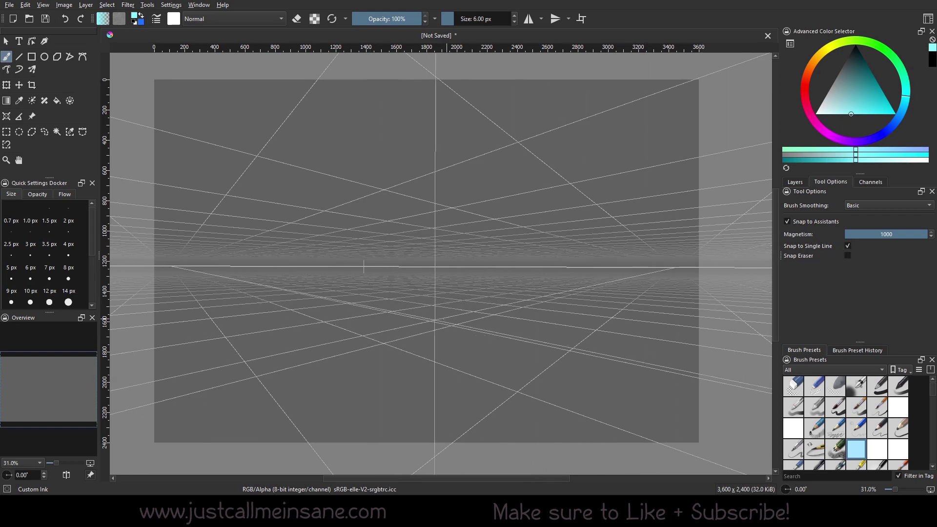
# Draw snapped cyan strokes: a vertical edge, ground lines to both vanishing points, and floor-strip cross lines.
pyautogui.moveTo(392, 181)
pyautogui.mouseDown()
pyautogui.moveTo(392, 414)
pyautogui.moveTo(392, 145)
pyautogui.mouseUp()
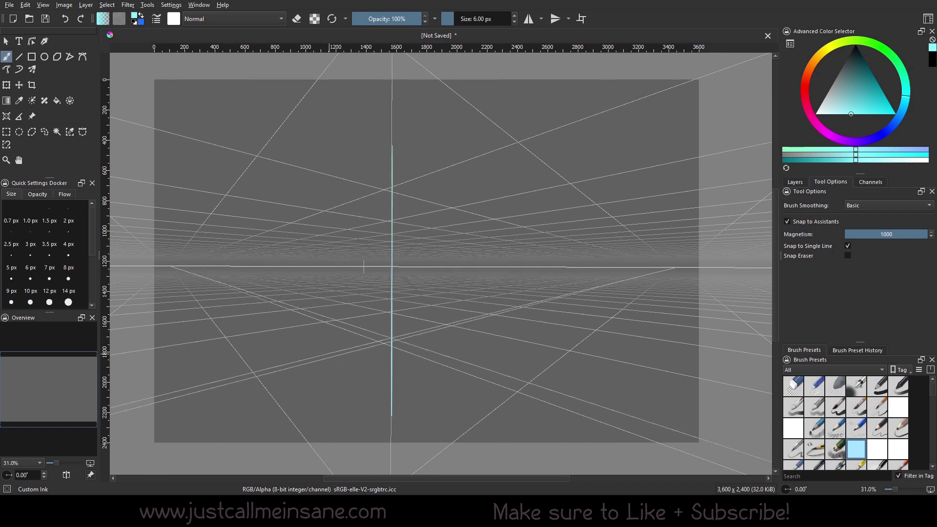
pyautogui.moveTo(440, 325)
pyautogui.mouseDown()
pyautogui.moveTo(394, 338)
pyautogui.moveTo(532, 304)
pyautogui.mouseUp()
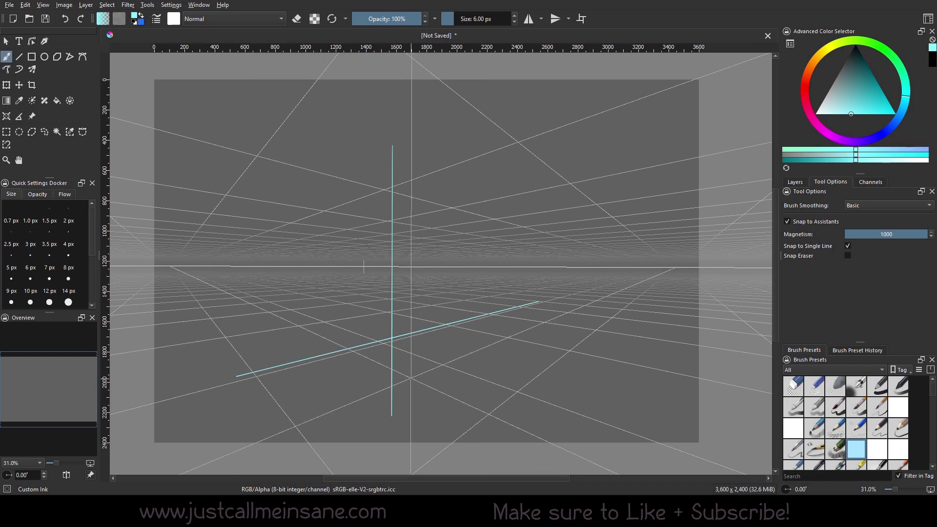
pyautogui.moveTo(458, 400)
pyautogui.mouseDown()
pyautogui.moveTo(260, 308)
pyautogui.moveTo(513, 425)
pyautogui.mouseUp()
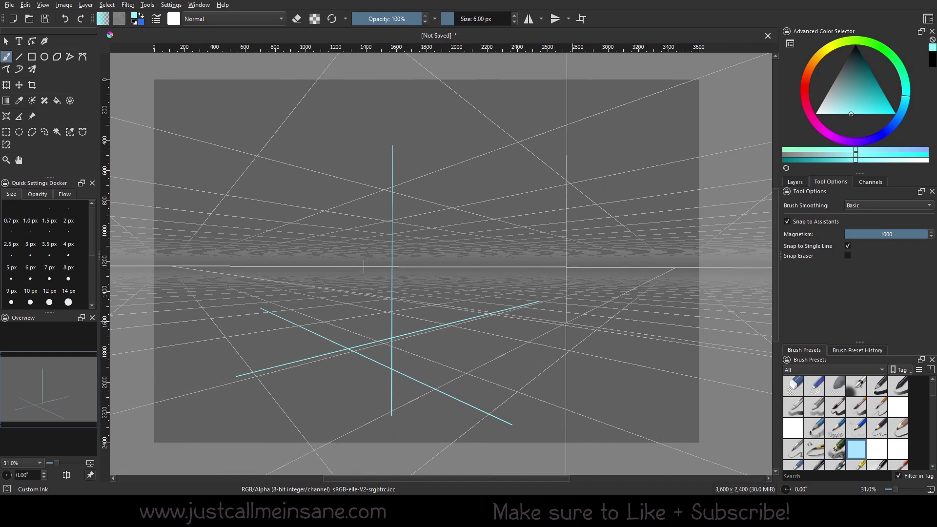
pyautogui.moveTo(386, 404); pyautogui.dragTo(678, 267)
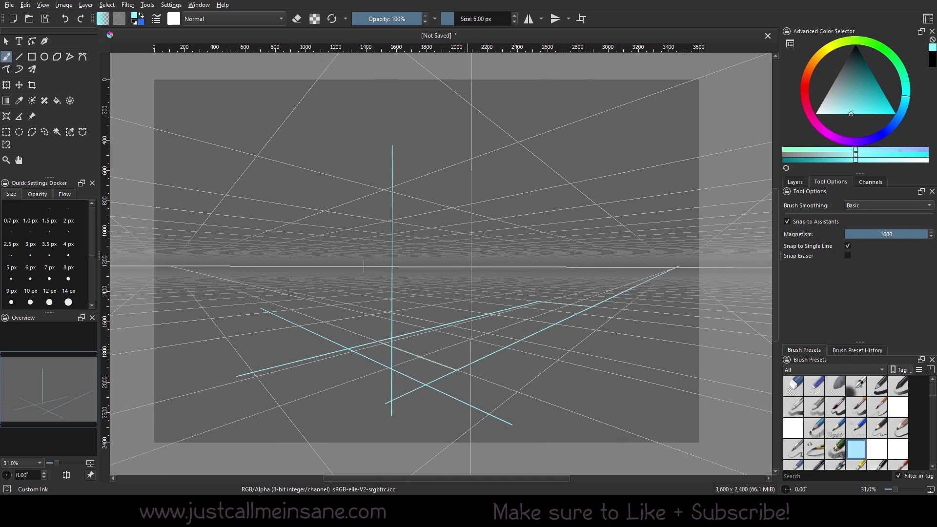
pyautogui.moveTo(492, 316)
pyautogui.mouseDown()
pyautogui.moveTo(550, 323)
pyautogui.moveTo(526, 320)
pyautogui.moveTo(518, 307)
pyautogui.moveTo(582, 314)
pyautogui.mouseUp()
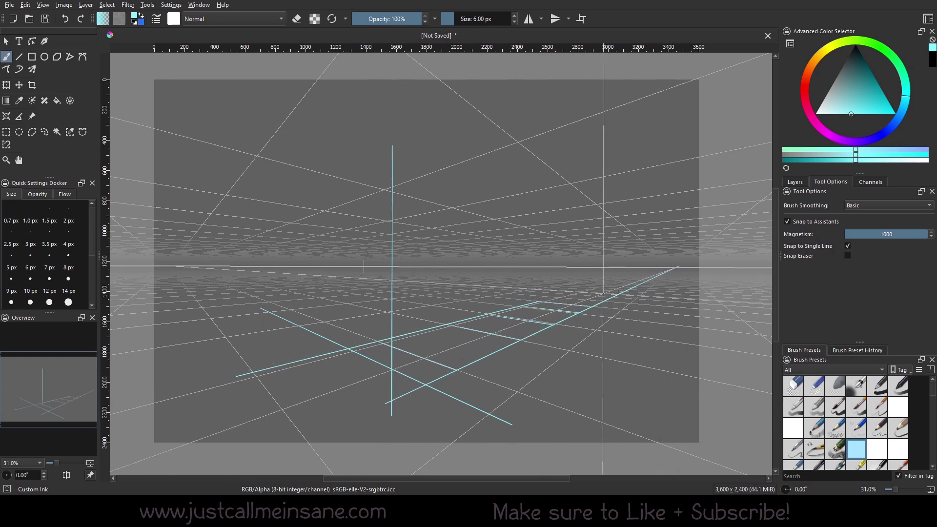
# Hide the perspective grid, return to the Freehand Brush, and remove the loose test scribbles.
pyautogui.click(7, 116)
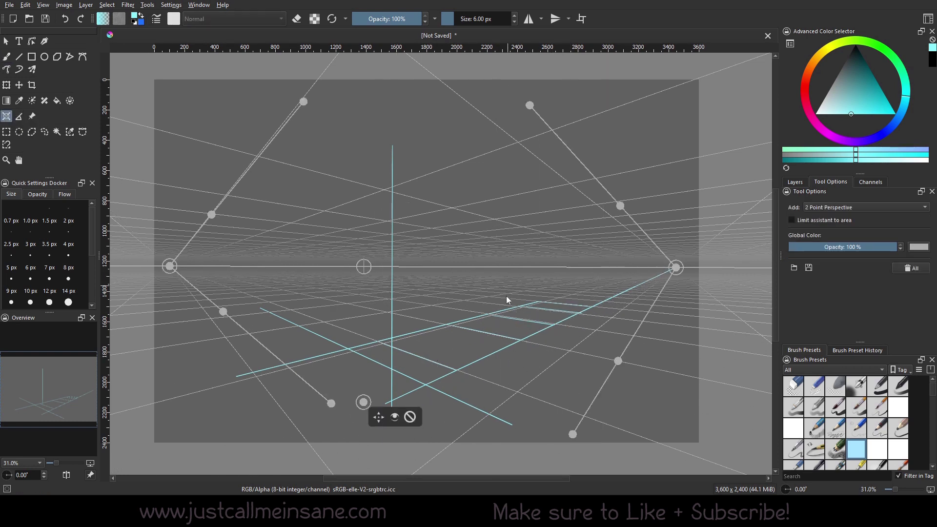
pyautogui.click(394, 417)
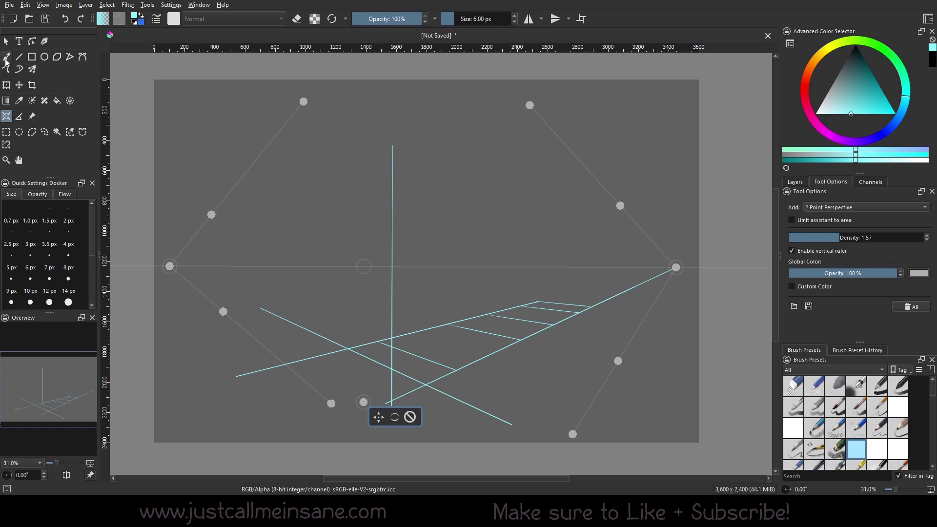
pyautogui.click(6, 57)
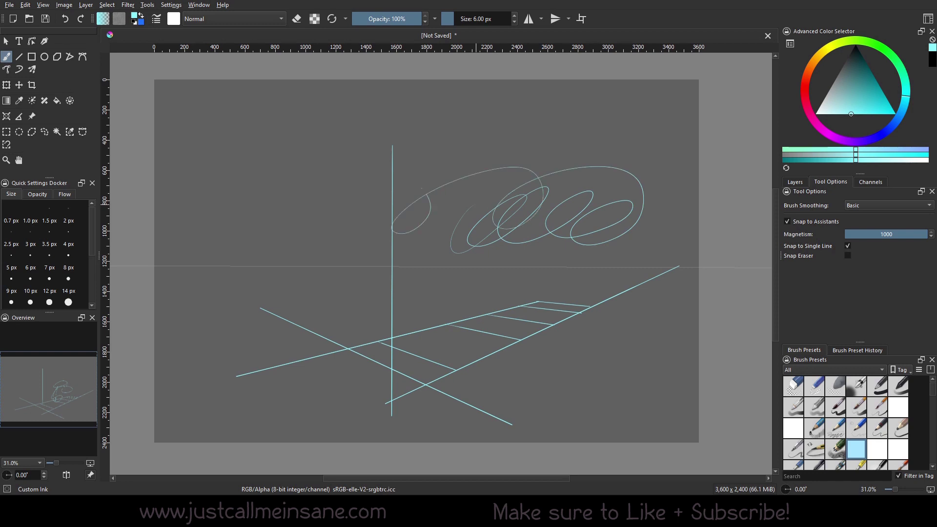
pyautogui.press('Delete')
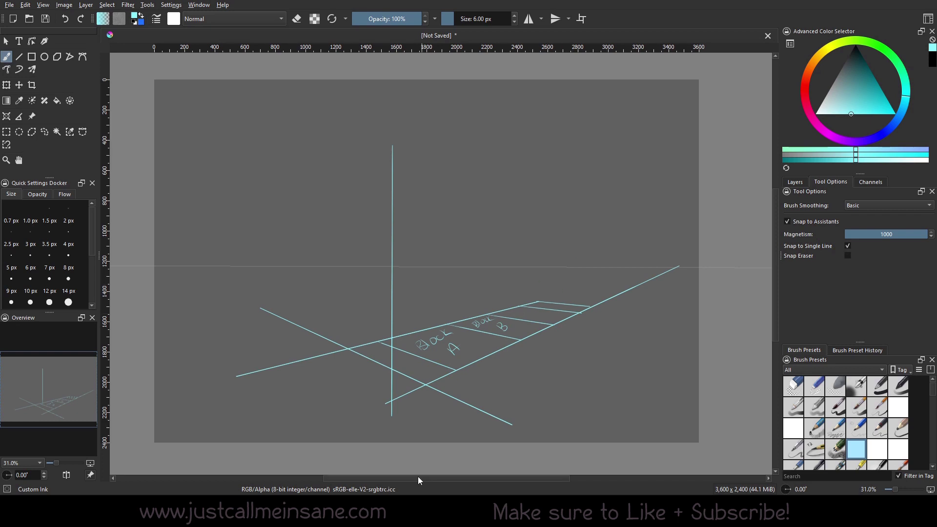
# Show the full perspective grid on the assistant and return to the Freehand Brush.
pyautogui.click(6, 116)
pyautogui.click(390, 423)
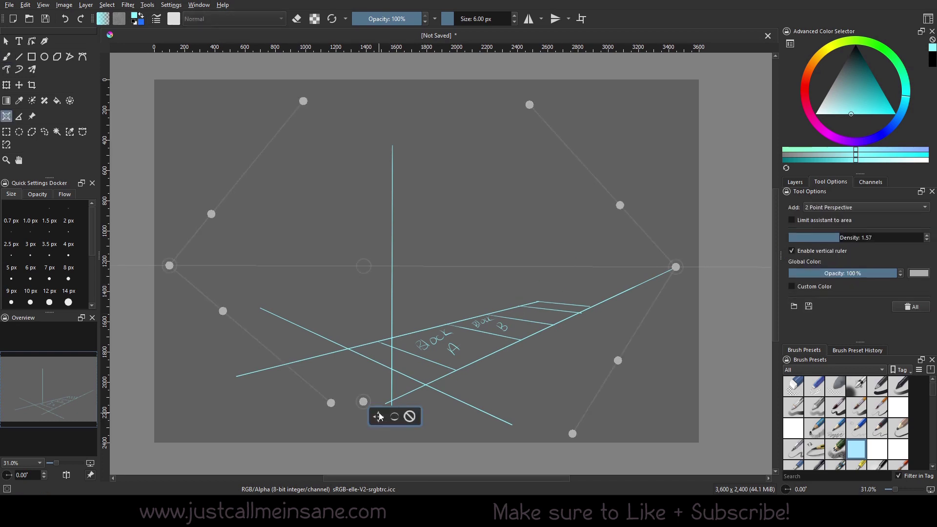
pyautogui.click(394, 419)
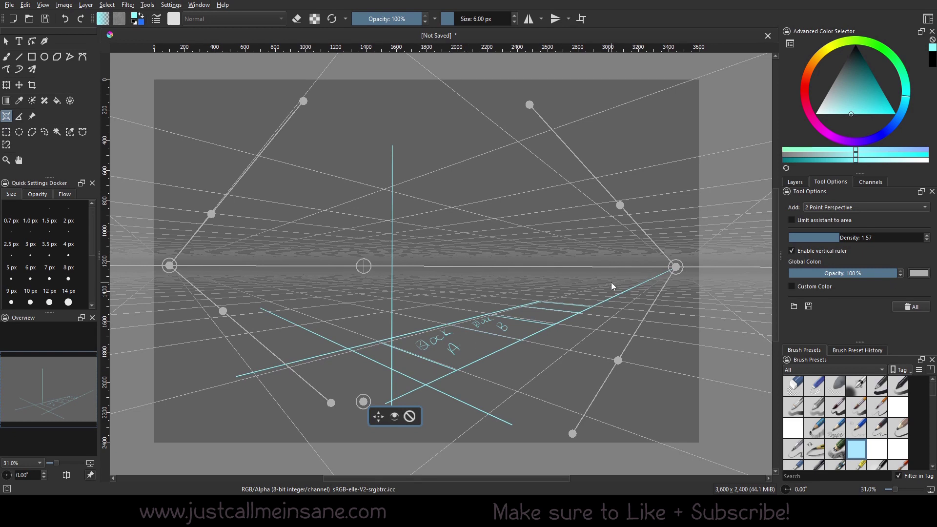
pyautogui.click(6, 59)
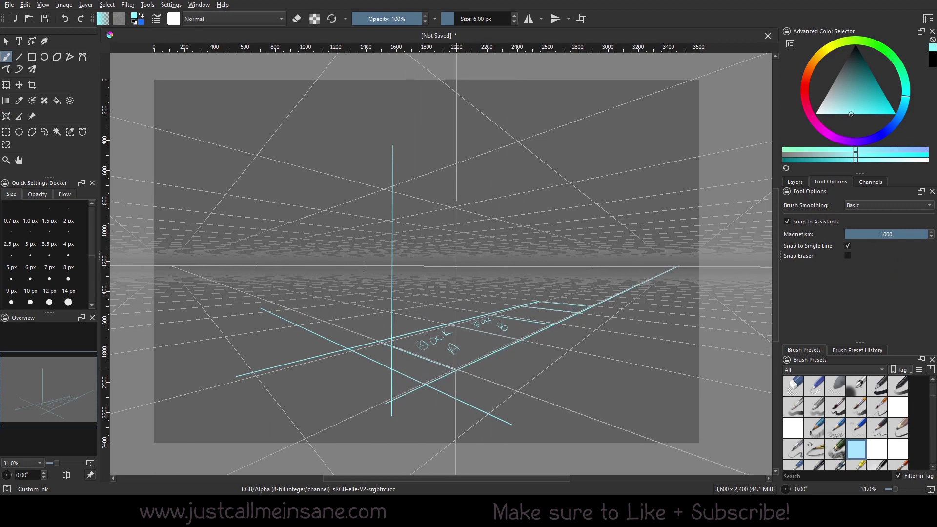
# Draw seven snapped vertical building edges rising from the Block A and Block B floor plan.
pyautogui.moveTo(456, 177); pyautogui.dragTo(457, 370)
pyautogui.moveTo(520, 184); pyautogui.dragTo(521, 346)
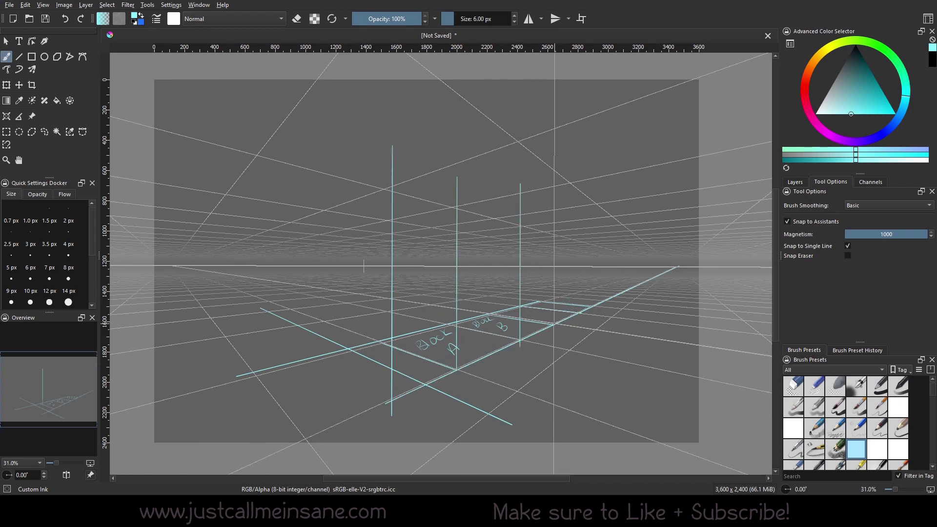
pyautogui.moveTo(554, 187); pyautogui.dragTo(554, 325)
pyautogui.moveTo(578, 182); pyautogui.dragTo(577, 312)
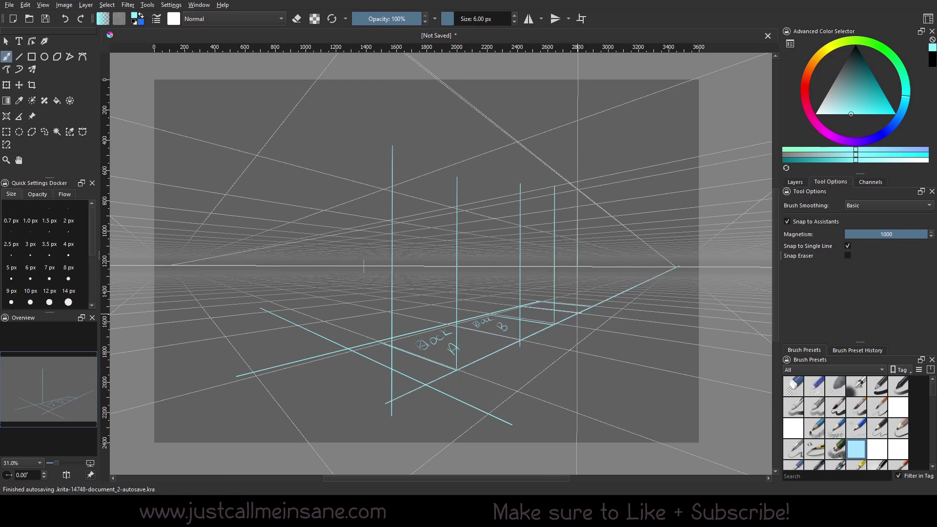
pyautogui.moveTo(382, 155); pyautogui.dragTo(382, 340)
pyautogui.moveTo(448, 162); pyautogui.dragTo(448, 325)
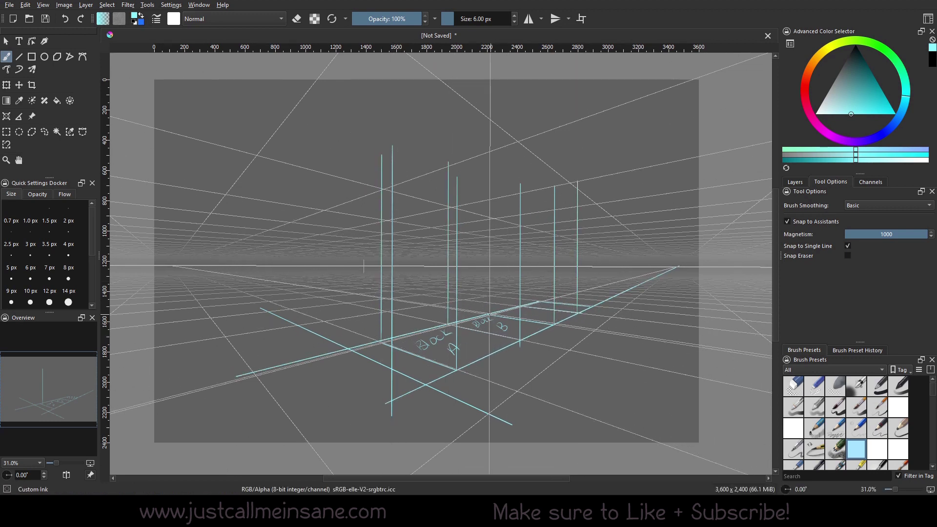
pyautogui.moveTo(489, 165); pyautogui.dragTo(490, 312)
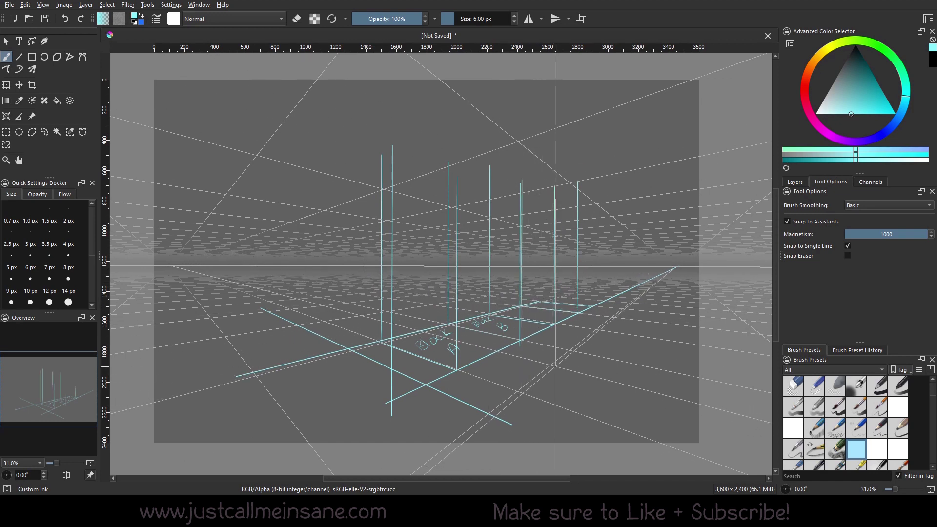
# Switch to the Eraser Circle preset, test erasing the cyan strokes, and undo it.
pyautogui.rightClick(557, 339)
pyautogui.click(557, 274)
pyautogui.moveTo(392, 361)
pyautogui.mouseDown()
pyautogui.moveTo(389, 289)
pyautogui.moveTo(478, 273)
pyautogui.moveTo(473, 333)
pyautogui.moveTo(397, 324)
pyautogui.moveTo(443, 274)
pyautogui.moveTo(429, 278)
pyautogui.moveTo(513, 265)
pyautogui.moveTo(558, 274)
pyautogui.moveTo(514, 361)
pyautogui.moveTo(489, 349)
pyautogui.moveTo(426, 353)
pyautogui.moveTo(491, 411)
pyautogui.moveTo(478, 380)
pyautogui.moveTo(455, 414)
pyautogui.mouseUp()
pyautogui.hotkey('ctrl', 'z')
pyautogui.hotkey('ctrl', 'z')
pyautogui.hotkey('ctrl', 'z')
pyautogui.hotkey('ctrl', 'z')
pyautogui.hotkey('ctrl', 'z')
pyautogui.hotkey('ctrl', 'z')
# Test snapped erasing over the lettering and vertical lines, then restore the Custom Ink brush.
pyautogui.moveTo(463, 345)
pyautogui.mouseDown()
pyautogui.moveTo(418, 365)
pyautogui.moveTo(442, 339)
pyautogui.moveTo(468, 351)
pyautogui.moveTo(495, 345)
pyautogui.moveTo(539, 310)
pyautogui.moveTo(443, 376)
pyautogui.moveTo(363, 306)
pyautogui.moveTo(519, 342)
pyautogui.mouseUp()
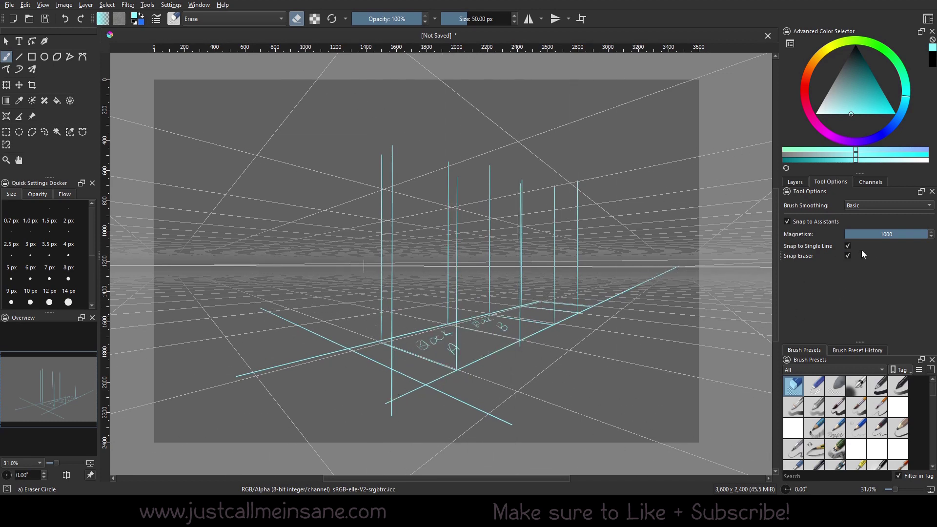
pyautogui.moveTo(432, 264)
pyautogui.mouseDown()
pyautogui.moveTo(495, 259)
pyautogui.moveTo(470, 276)
pyautogui.moveTo(593, 262)
pyautogui.moveTo(533, 196)
pyautogui.moveTo(467, 223)
pyautogui.mouseUp()
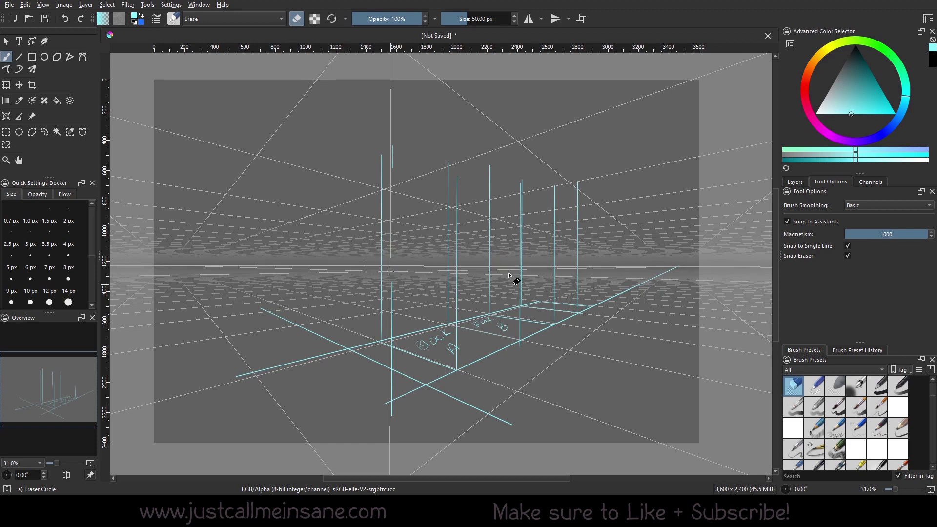
pyautogui.moveTo(400, 140); pyautogui.dragTo(389, 441)
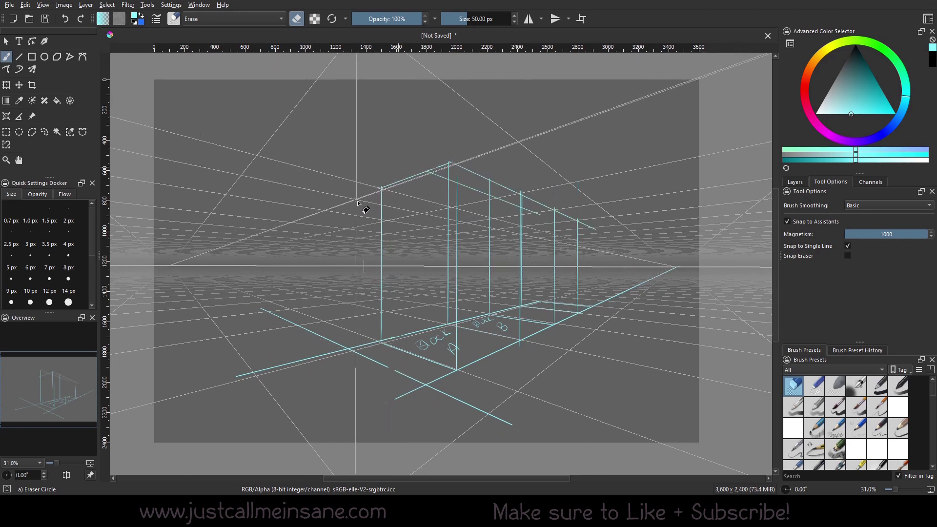
pyautogui.rightClick(616, 311)
pyautogui.click(653, 261)
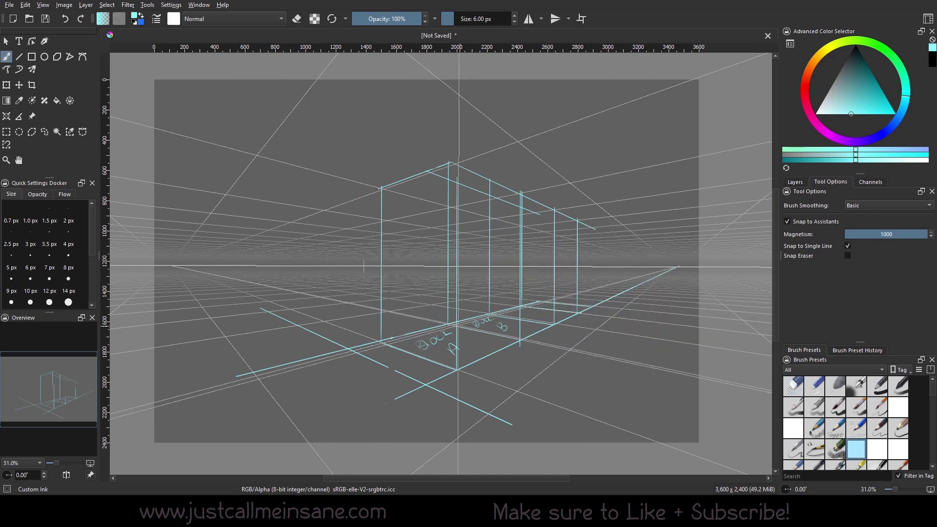
# Draw test strokes jumping between guide directions, then undo them.
pyautogui.moveTo(457, 177); pyautogui.dragTo(457, 369)
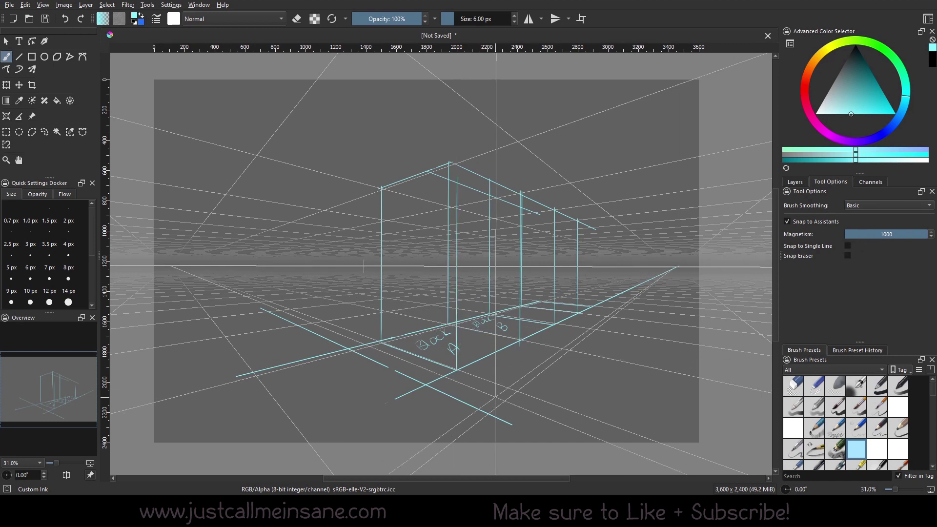
pyautogui.moveTo(501, 395)
pyautogui.mouseDown()
pyautogui.moveTo(576, 340)
pyautogui.moveTo(463, 414)
pyautogui.moveTo(357, 340)
pyautogui.moveTo(330, 341)
pyautogui.moveTo(312, 325)
pyautogui.moveTo(268, 236)
pyautogui.moveTo(295, 220)
pyautogui.moveTo(259, 301)
pyautogui.moveTo(551, 398)
pyautogui.moveTo(501, 190)
pyautogui.moveTo(325, 195)
pyautogui.moveTo(524, 379)
pyautogui.moveTo(211, 282)
pyautogui.moveTo(574, 343)
pyautogui.moveTo(637, 322)
pyautogui.mouseUp()
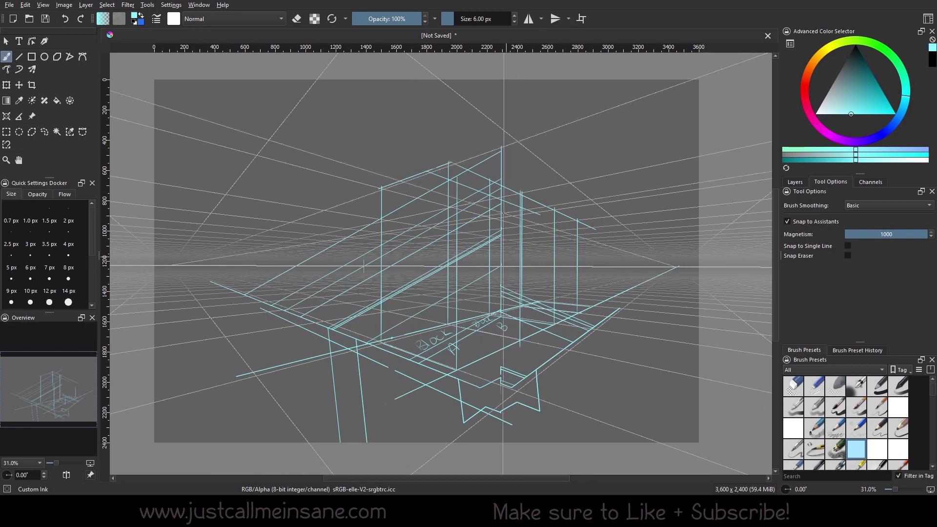
pyautogui.hotkey('ctrl', 'z')
pyautogui.hotkey('ctrl', 'z')
pyautogui.hotkey('ctrl', 'z')
pyautogui.hotkey('ctrl', 'z')
pyautogui.hotkey('ctrl', 'z')
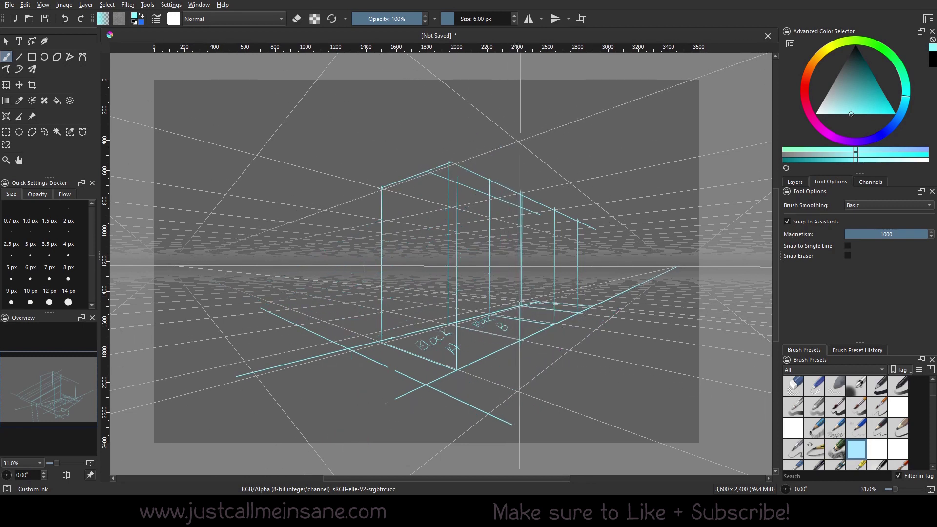
# Hide Paint Layer 3 with the box sketch and make Paint Layer 2 active.
pyautogui.click(795, 182)
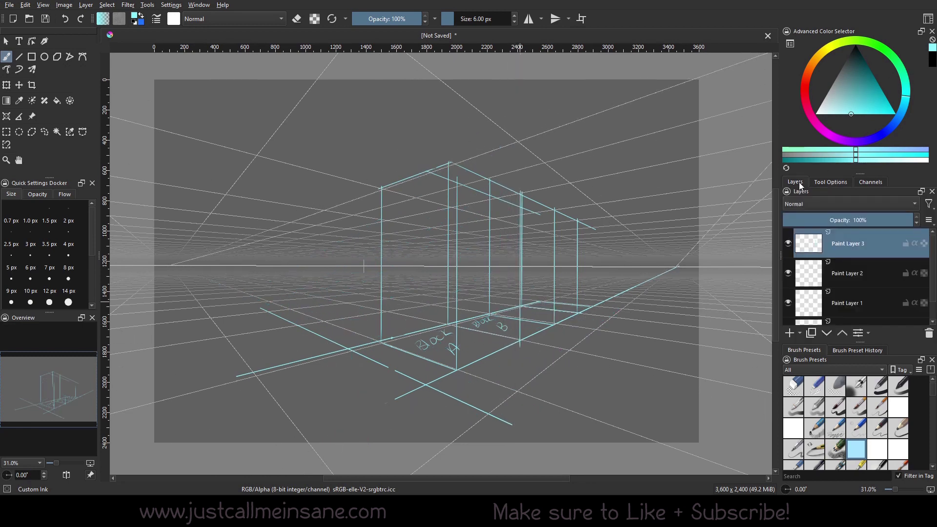
pyautogui.click(788, 243)
pyautogui.click(814, 281)
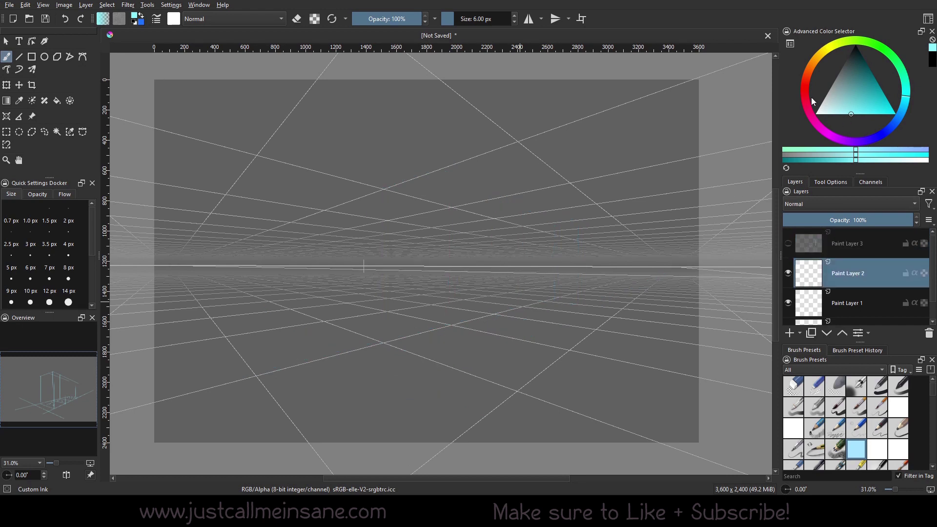
# Set the brush colour to green in the Advanced Color Selector.
pyautogui.moveTo(809, 99); pyautogui.dragTo(824, 136)
pyautogui.click(894, 60)
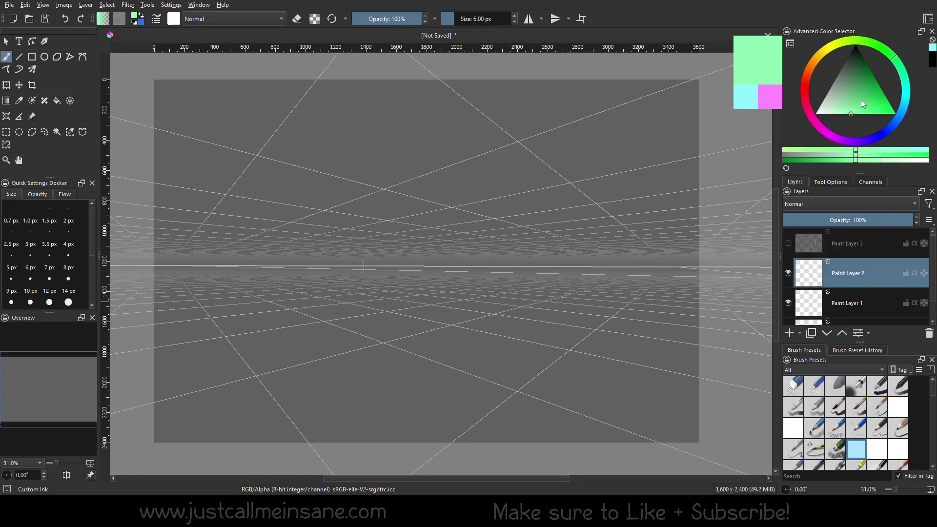
pyautogui.moveTo(860, 104); pyautogui.dragTo(855, 114)
# Draw a fan of green perspective-snapped strokes, then lower the Magnetism slider.
pyautogui.click(831, 181)
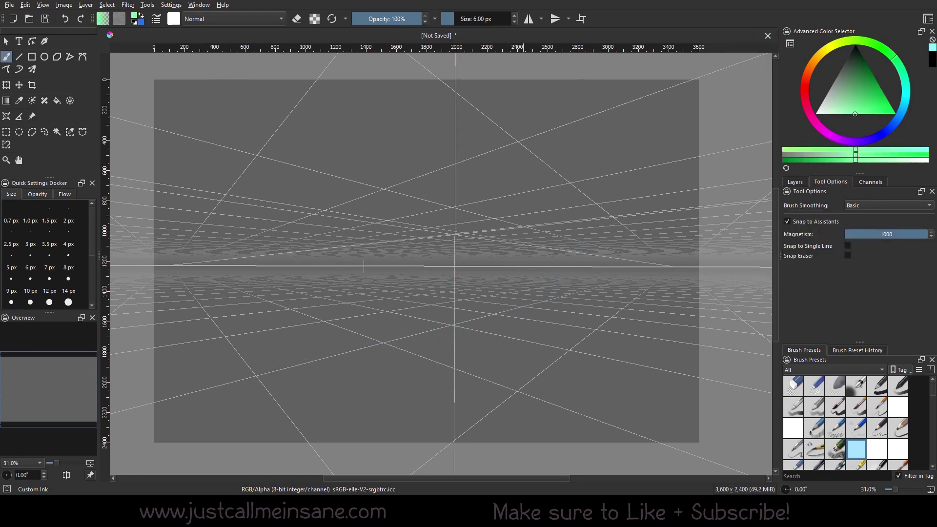
pyautogui.moveTo(273, 155)
pyautogui.mouseDown()
pyautogui.moveTo(385, 188)
pyautogui.moveTo(273, 346)
pyautogui.moveTo(525, 225)
pyautogui.moveTo(594, 244)
pyautogui.moveTo(272, 392)
pyautogui.moveTo(565, 237)
pyautogui.moveTo(272, 398)
pyautogui.moveTo(546, 230)
pyautogui.moveTo(555, 233)
pyautogui.moveTo(443, 203)
pyautogui.moveTo(273, 390)
pyautogui.moveTo(558, 234)
pyautogui.moveTo(273, 364)
pyautogui.moveTo(164, 272)
pyautogui.moveTo(477, 212)
pyautogui.moveTo(613, 249)
pyautogui.moveTo(273, 375)
pyautogui.moveTo(272, 157)
pyautogui.moveTo(529, 357)
pyautogui.mouseUp()
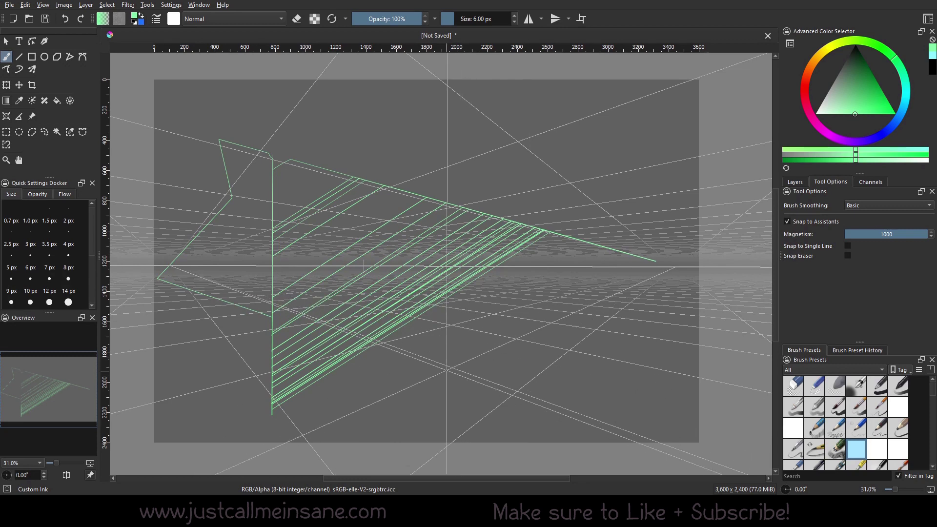
pyautogui.click(885, 235)
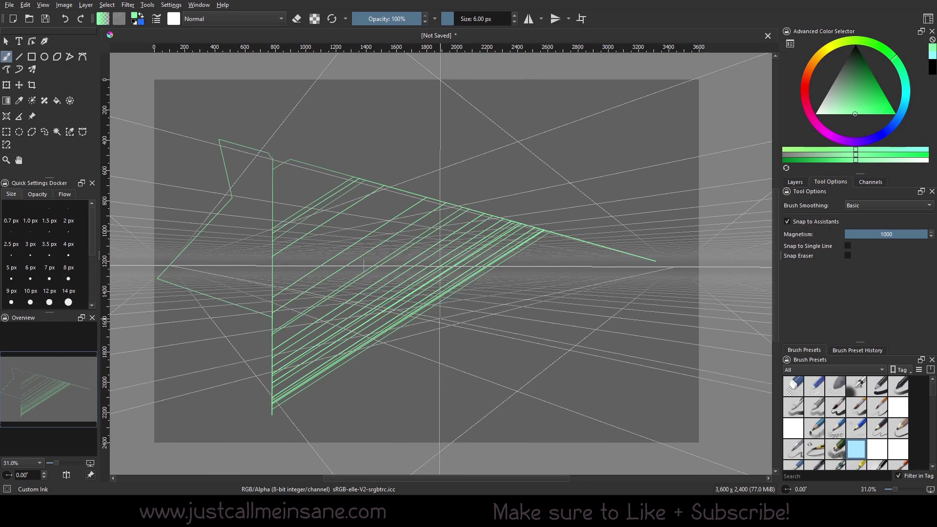
# Clear the green strokes, draw looser looping strokes at weaker magnetism, and undo the loops.
pyautogui.press('Delete')
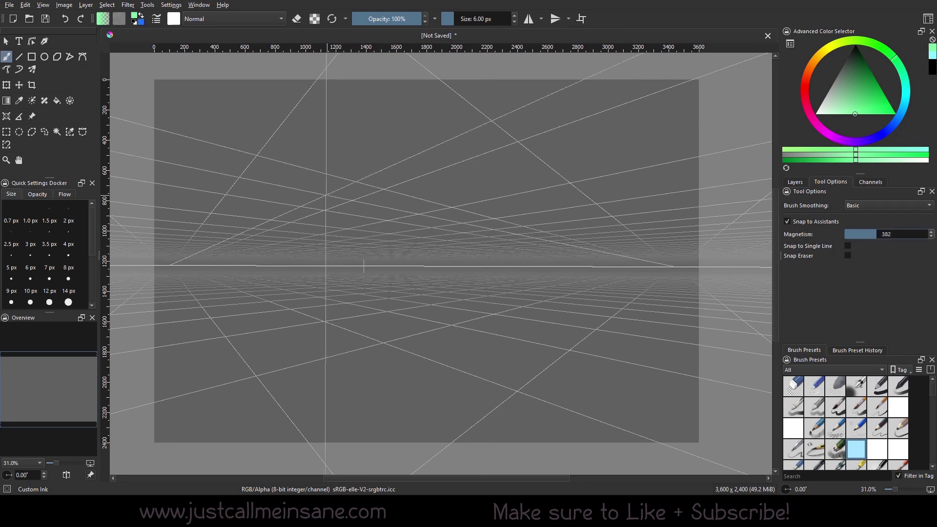
pyautogui.moveTo(322, 198)
pyautogui.mouseDown()
pyautogui.moveTo(422, 213)
pyautogui.moveTo(471, 240)
pyautogui.moveTo(519, 307)
pyautogui.moveTo(577, 325)
pyautogui.moveTo(648, 314)
pyautogui.moveTo(638, 327)
pyautogui.mouseUp()
pyautogui.moveTo(593, 363)
pyautogui.mouseDown()
pyautogui.moveTo(220, 309)
pyautogui.moveTo(381, 300)
pyautogui.moveTo(570, 379)
pyautogui.moveTo(346, 300)
pyautogui.moveTo(247, 321)
pyautogui.mouseUp()
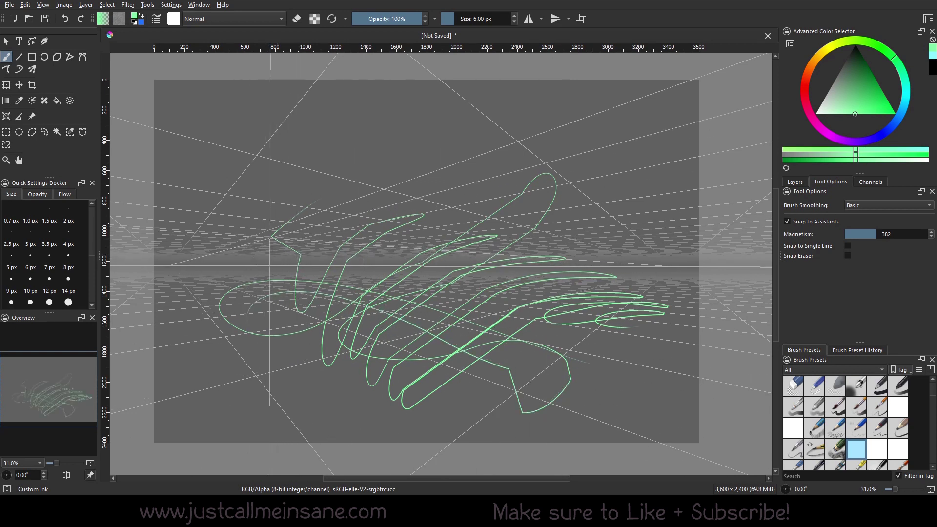
pyautogui.hotkey('ctrl', 'z')
pyautogui.hotkey('ctrl', 'z')
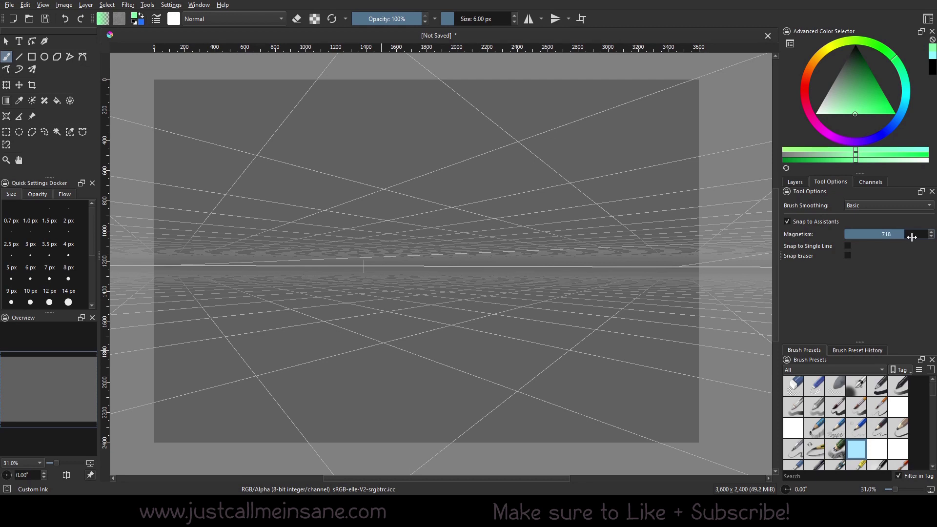
# Set magnetism to about 694 and draw a zigzag stroke with single-line snapping.
pyautogui.moveTo(911, 237); pyautogui.dragTo(909, 237)
pyautogui.moveTo(388, 156)
pyautogui.mouseDown()
pyautogui.moveTo(208, 265)
pyautogui.moveTo(369, 276)
pyautogui.moveTo(483, 202)
pyautogui.moveTo(575, 221)
pyautogui.moveTo(400, 315)
pyautogui.moveTo(351, 424)
pyautogui.moveTo(342, 393)
pyautogui.moveTo(220, 258)
pyautogui.moveTo(262, 218)
pyautogui.moveTo(388, 156)
pyautogui.moveTo(403, 426)
pyautogui.moveTo(423, 350)
pyautogui.moveTo(532, 207)
pyautogui.moveTo(536, 100)
pyautogui.moveTo(583, 245)
pyautogui.moveTo(432, 373)
pyautogui.moveTo(432, 419)
pyautogui.moveTo(424, 351)
pyautogui.moveTo(494, 211)
pyautogui.moveTo(436, 172)
pyautogui.moveTo(386, 276)
pyautogui.moveTo(361, 441)
pyautogui.moveTo(256, 234)
pyautogui.moveTo(269, 124)
pyautogui.moveTo(359, 439)
pyautogui.moveTo(367, 288)
pyautogui.moveTo(255, 439)
pyautogui.moveTo(287, 433)
pyautogui.moveTo(329, 240)
pyautogui.moveTo(350, 212)
pyautogui.moveTo(311, 370)
pyautogui.moveTo(447, 184)
pyautogui.moveTo(448, 248)
pyautogui.moveTo(515, 255)
pyautogui.moveTo(539, 168)
pyautogui.moveTo(582, 298)
pyautogui.mouseUp()
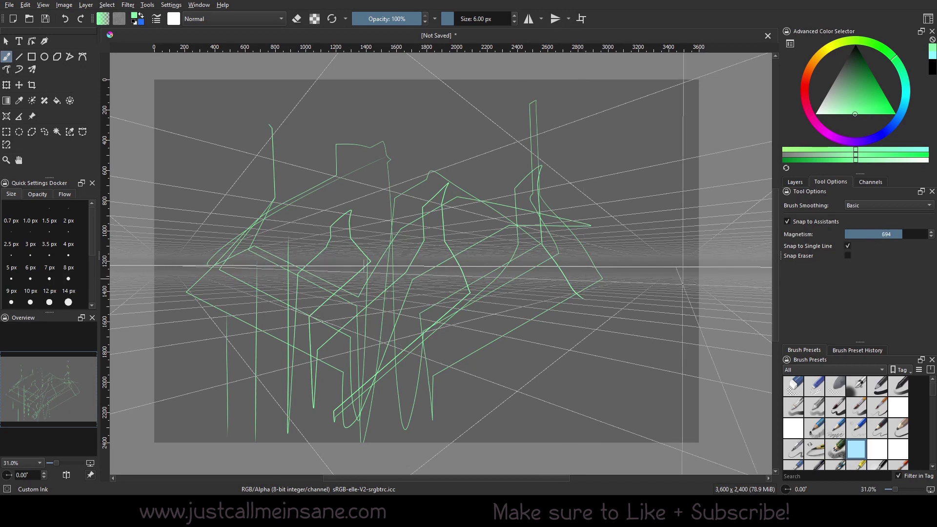
# Hide Paint Layer 2, paint on Paint Layer 1, and switch the brush colour to pink.
pyautogui.click(800, 183)
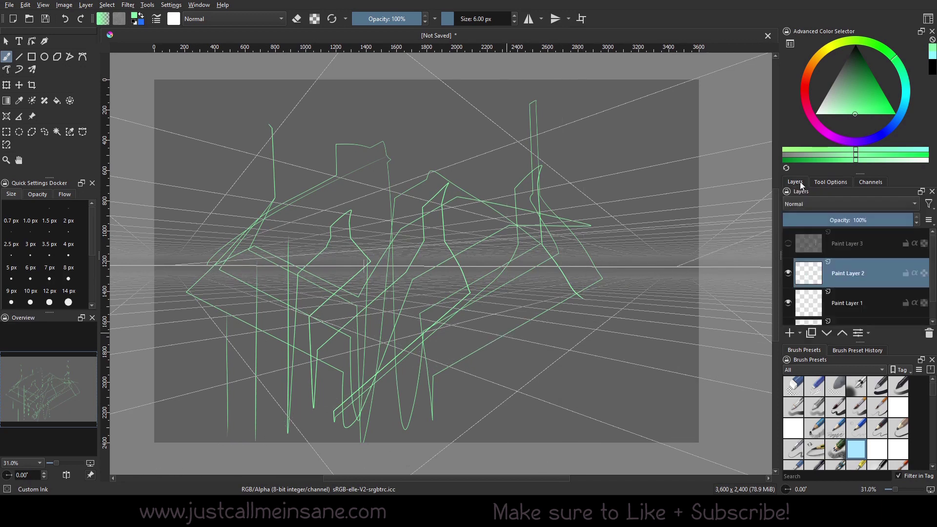
pyautogui.click(789, 273)
pyautogui.click(815, 300)
pyautogui.click(842, 183)
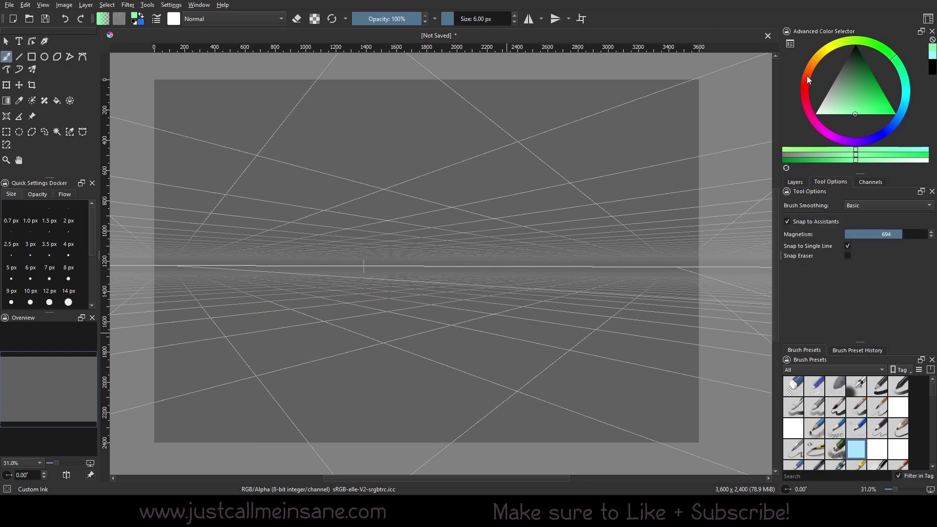
pyautogui.moveTo(807, 80); pyautogui.dragTo(806, 86)
# Scribble pink strokes pulled toward the perspective lines along a diagonal band.
pyautogui.moveTo(375, 169)
pyautogui.mouseDown()
pyautogui.moveTo(282, 250)
pyautogui.moveTo(493, 135)
pyautogui.moveTo(322, 245)
pyautogui.moveTo(405, 207)
pyautogui.moveTo(518, 132)
pyautogui.moveTo(220, 278)
pyautogui.moveTo(474, 175)
pyautogui.moveTo(548, 130)
pyautogui.moveTo(366, 200)
pyautogui.moveTo(264, 263)
pyautogui.mouseUp()
pyautogui.moveTo(340, 205); pyautogui.dragTo(577, 111)
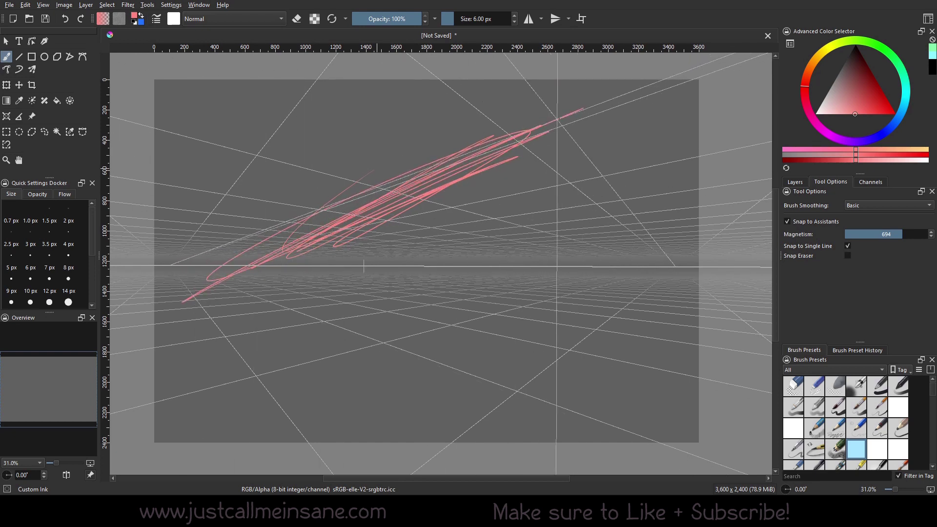
pyautogui.moveTo(525, 132)
pyautogui.mouseDown()
pyautogui.moveTo(196, 285)
pyautogui.moveTo(555, 121)
pyautogui.moveTo(304, 243)
pyautogui.moveTo(466, 149)
pyautogui.moveTo(412, 186)
pyautogui.moveTo(436, 164)
pyautogui.moveTo(377, 237)
pyautogui.moveTo(429, 164)
pyautogui.mouseUp()
pyautogui.moveTo(386, 200)
pyautogui.mouseDown()
pyautogui.moveTo(400, 155)
pyautogui.moveTo(374, 187)
pyautogui.mouseUp()
pyautogui.moveTo(346, 237)
pyautogui.mouseDown()
pyautogui.moveTo(398, 184)
pyautogui.moveTo(351, 214)
pyautogui.moveTo(378, 189)
pyautogui.moveTo(294, 257)
pyautogui.mouseUp()
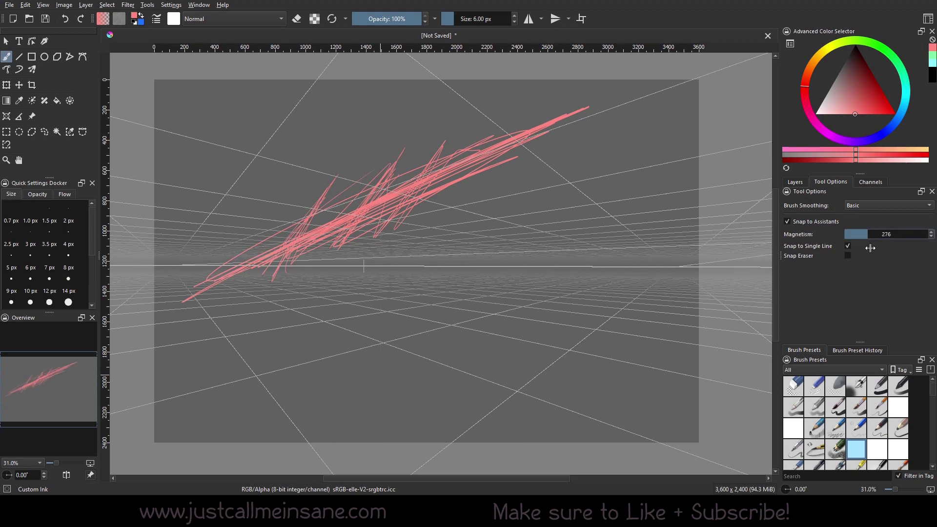
# Add a zigzag and a looping stroke, then a straight snapped vertical line to the top.
pyautogui.moveTo(457, 243)
pyautogui.mouseDown()
pyautogui.moveTo(459, 352)
pyautogui.moveTo(466, 239)
pyautogui.moveTo(484, 348)
pyautogui.moveTo(507, 243)
pyautogui.moveTo(514, 313)
pyautogui.mouseUp()
pyautogui.moveTo(514, 231); pyautogui.dragTo(541, 328)
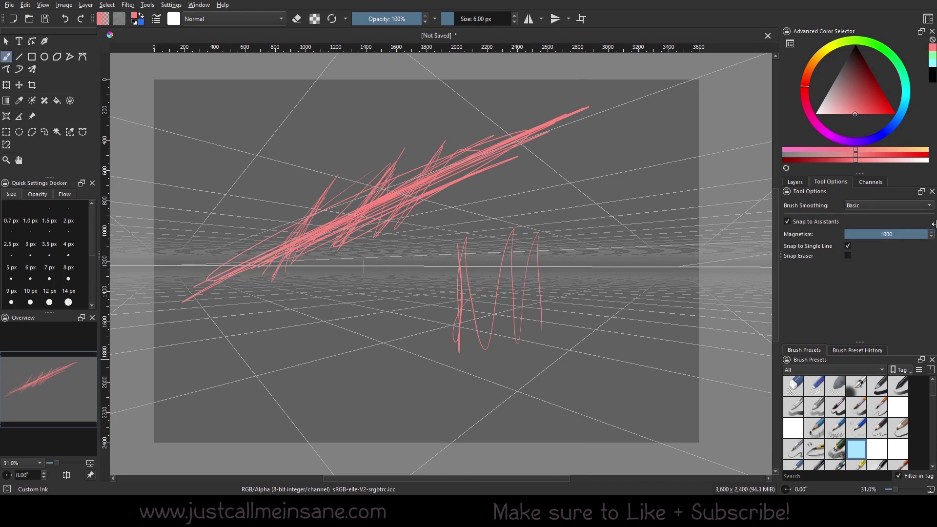
pyautogui.moveTo(578, 235); pyautogui.dragTo(577, 393)
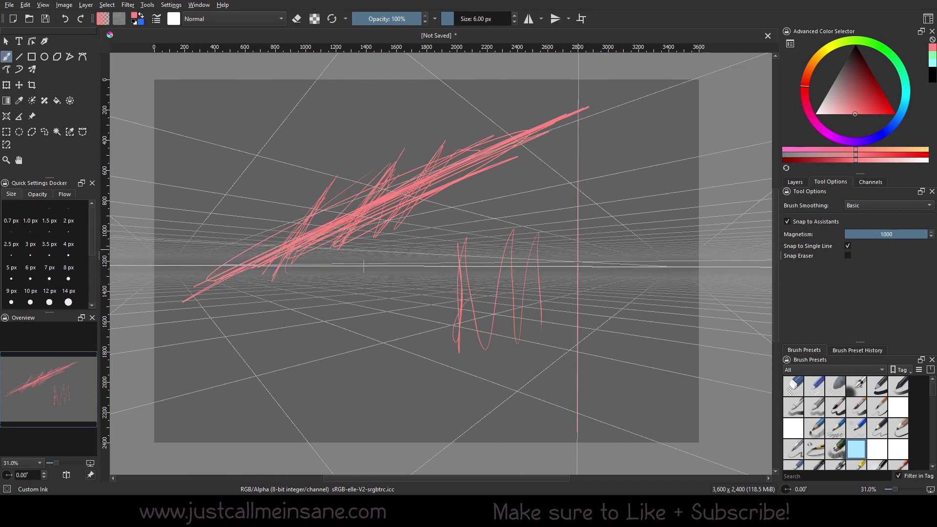
pyautogui.moveTo(578, 430); pyautogui.dragTo(578, 100)
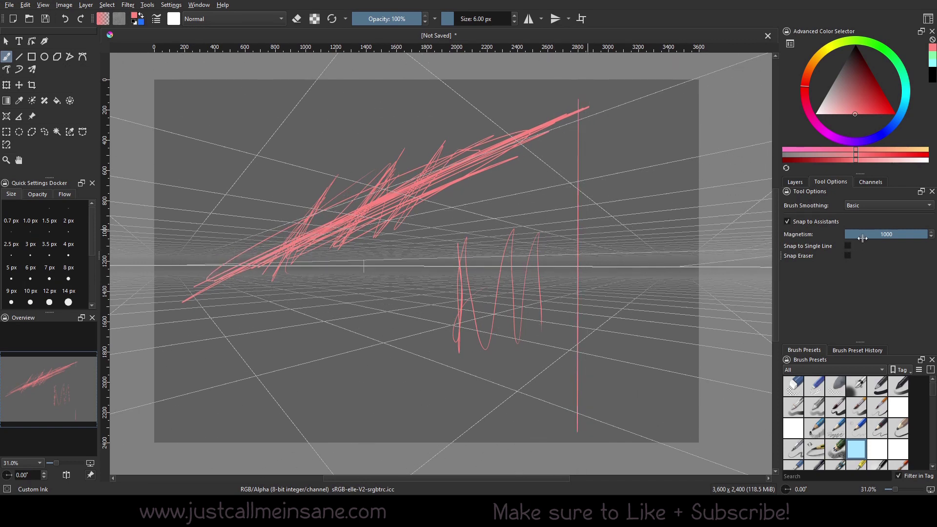
# Draw snapped pink box edges below the horizon, then lower magnetism to 265.
pyautogui.moveTo(407, 372)
pyautogui.mouseDown()
pyautogui.moveTo(407, 180)
pyautogui.moveTo(407, 391)
pyautogui.moveTo(320, 333)
pyautogui.moveTo(407, 362)
pyautogui.moveTo(531, 428)
pyautogui.moveTo(300, 336)
pyautogui.moveTo(250, 432)
pyautogui.moveTo(206, 281)
pyautogui.mouseUp()
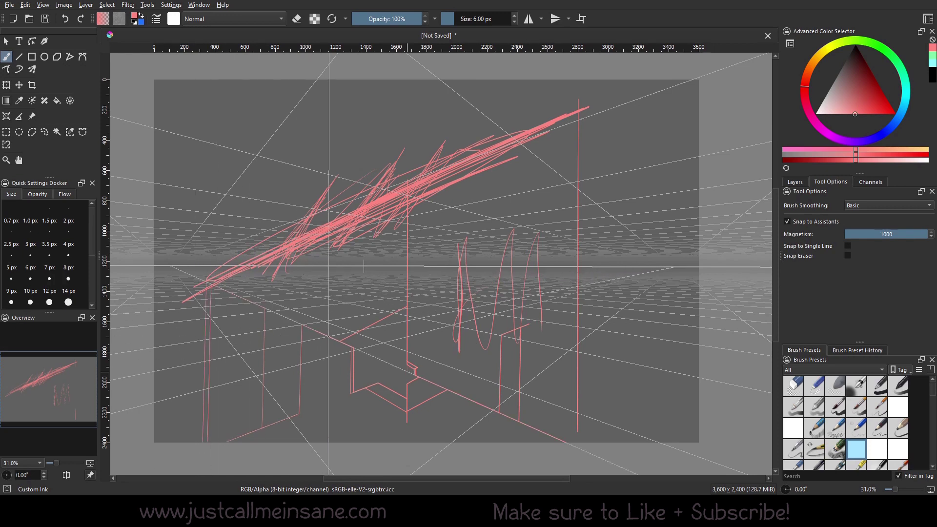
pyautogui.moveTo(326, 336)
pyautogui.mouseDown()
pyautogui.moveTo(497, 343)
pyautogui.moveTo(596, 338)
pyautogui.moveTo(528, 316)
pyautogui.moveTo(405, 352)
pyautogui.moveTo(583, 360)
pyautogui.moveTo(552, 406)
pyautogui.moveTo(655, 314)
pyautogui.moveTo(523, 300)
pyautogui.moveTo(288, 345)
pyautogui.moveTo(247, 371)
pyautogui.moveTo(449, 326)
pyautogui.moveTo(386, 284)
pyautogui.moveTo(198, 371)
pyautogui.moveTo(317, 334)
pyautogui.moveTo(355, 391)
pyautogui.moveTo(633, 346)
pyautogui.mouseUp()
pyautogui.click(867, 235)
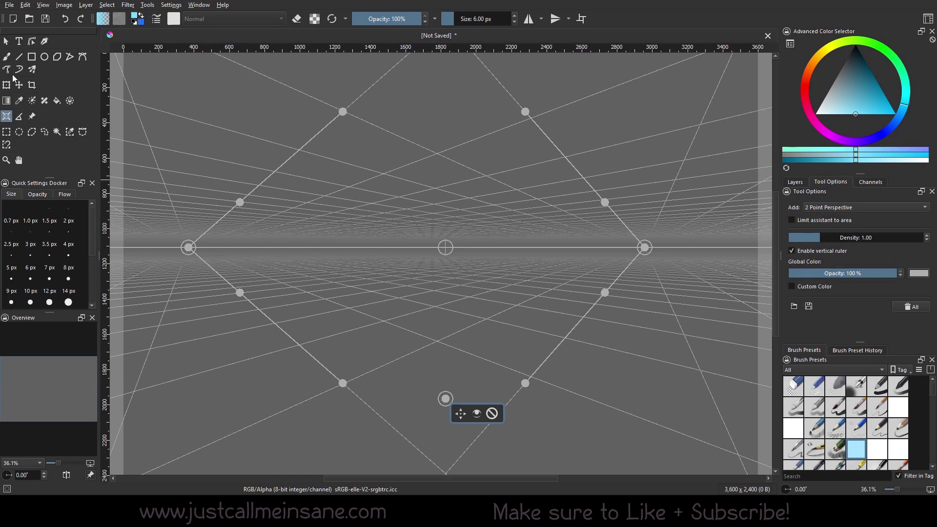
# With the freehand brush, draw seven light-blue vertical lines snapped to the perspective grid.
pyautogui.click(7, 56)
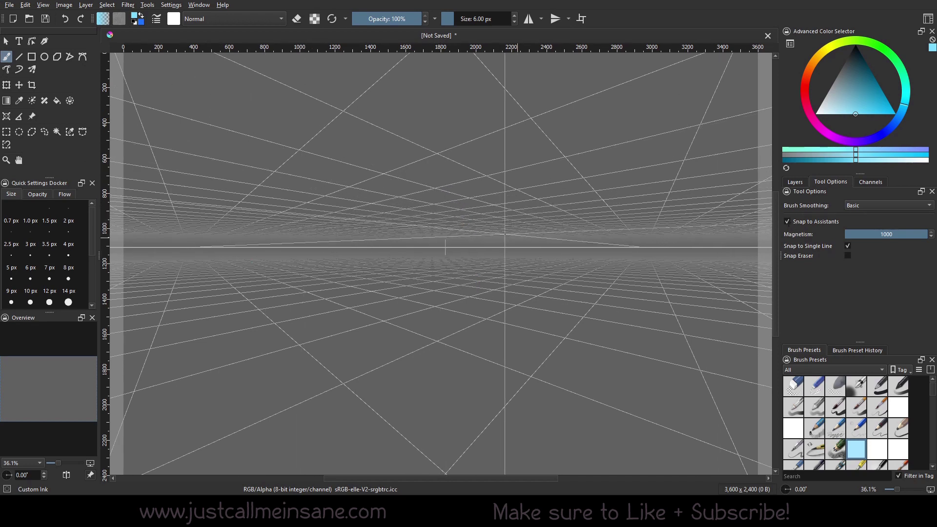
pyautogui.moveTo(490, 129); pyautogui.dragTo(489, 372)
pyautogui.moveTo(437, 146); pyautogui.dragTo(437, 285)
pyautogui.moveTo(438, 115); pyautogui.dragTo(437, 375)
pyautogui.moveTo(357, 128); pyautogui.dragTo(357, 425)
pyautogui.moveTo(304, 106); pyautogui.dragTo(304, 319)
pyautogui.moveTo(401, 112); pyautogui.dragTo(401, 435)
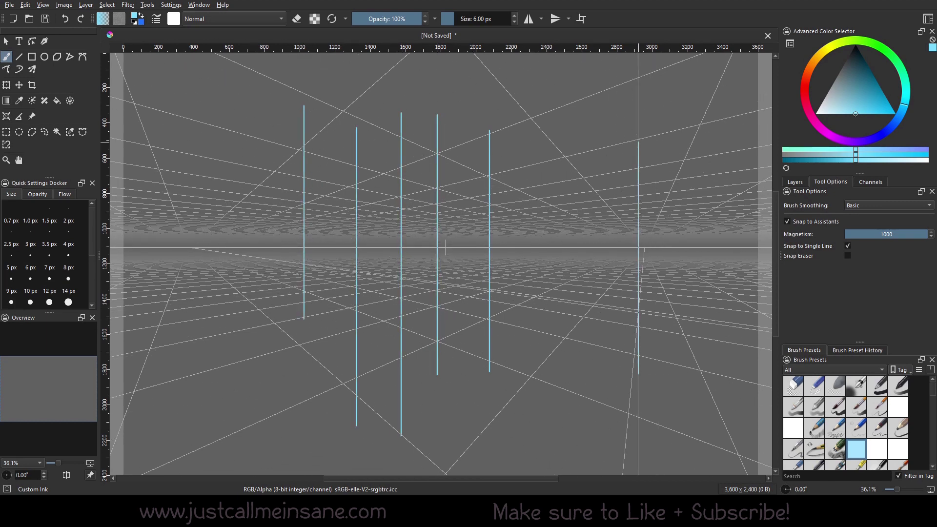
pyautogui.moveTo(562, 130); pyautogui.dragTo(562, 313)
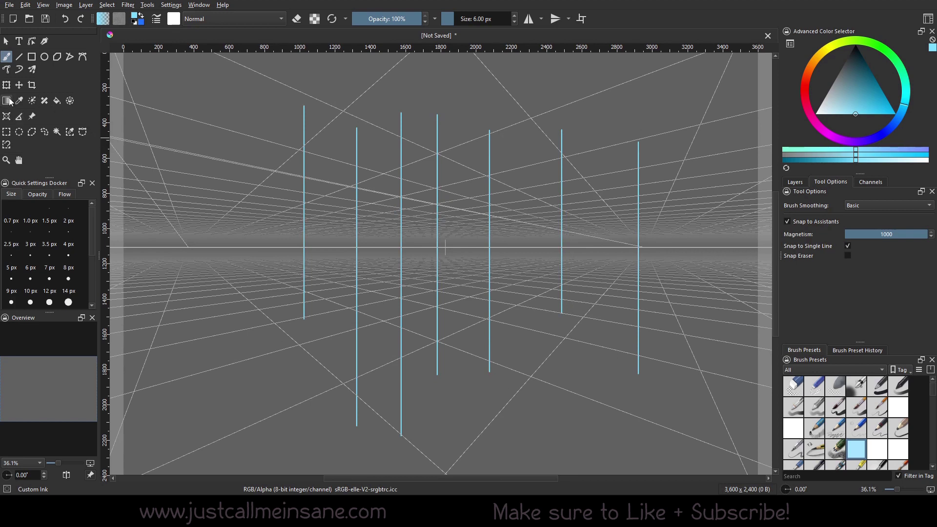
# Check the perspective assistant's settings, then draw five light-blue lines converging on the vanishing points.
pyautogui.click(7, 116)
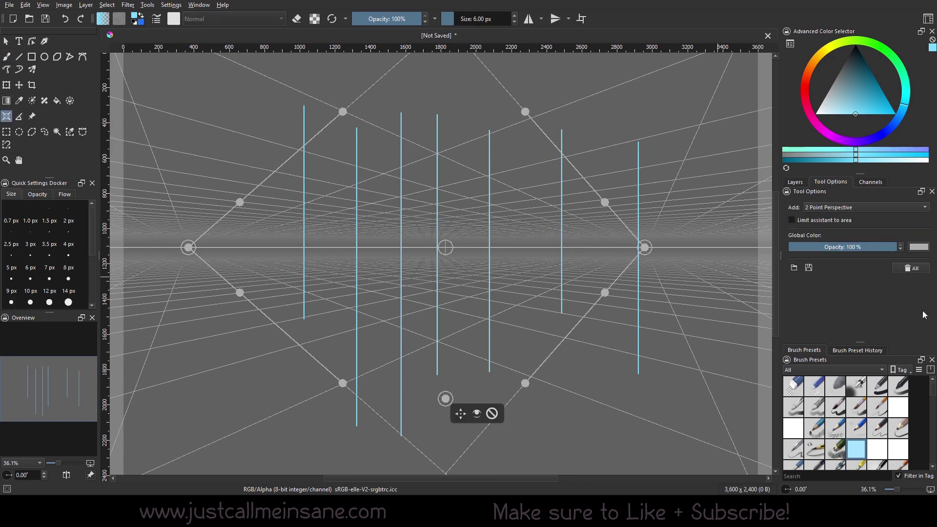
pyautogui.click(644, 247)
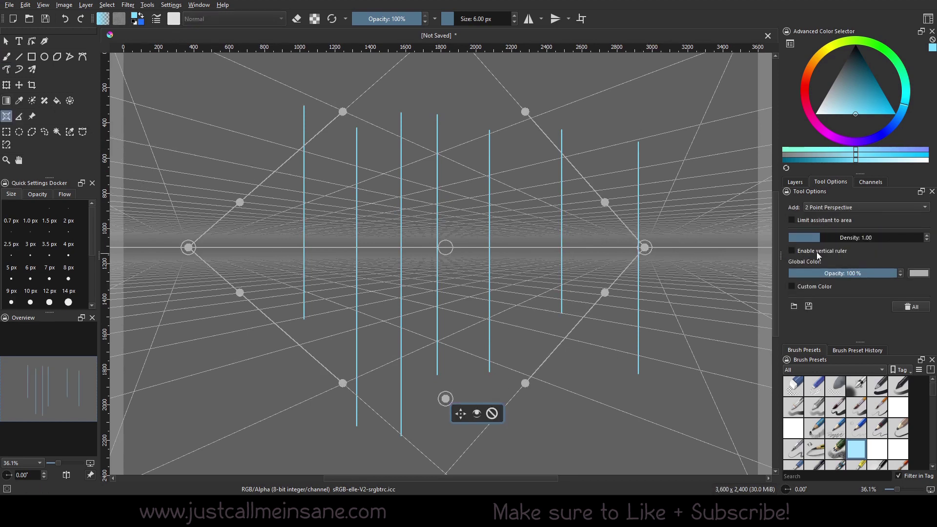
pyautogui.click(6, 56)
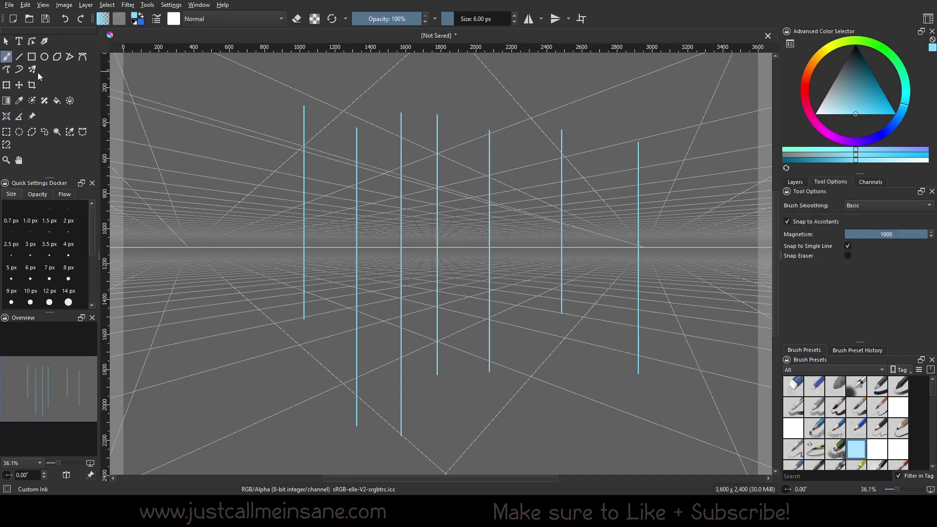
pyautogui.moveTo(496, 283); pyautogui.dragTo(603, 295)
pyautogui.moveTo(431, 318); pyautogui.dragTo(561, 355)
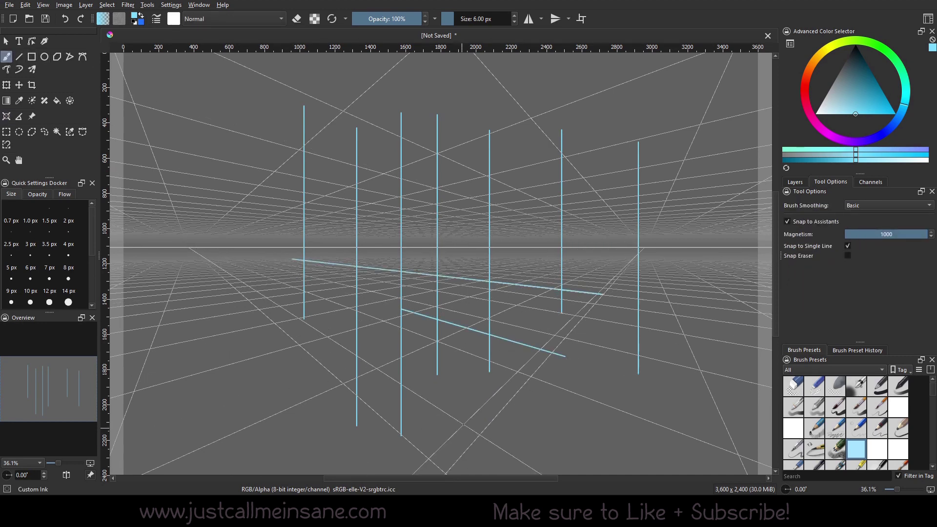
pyautogui.moveTo(467, 421); pyautogui.dragTo(631, 262)
pyautogui.moveTo(316, 309); pyautogui.dragTo(553, 423)
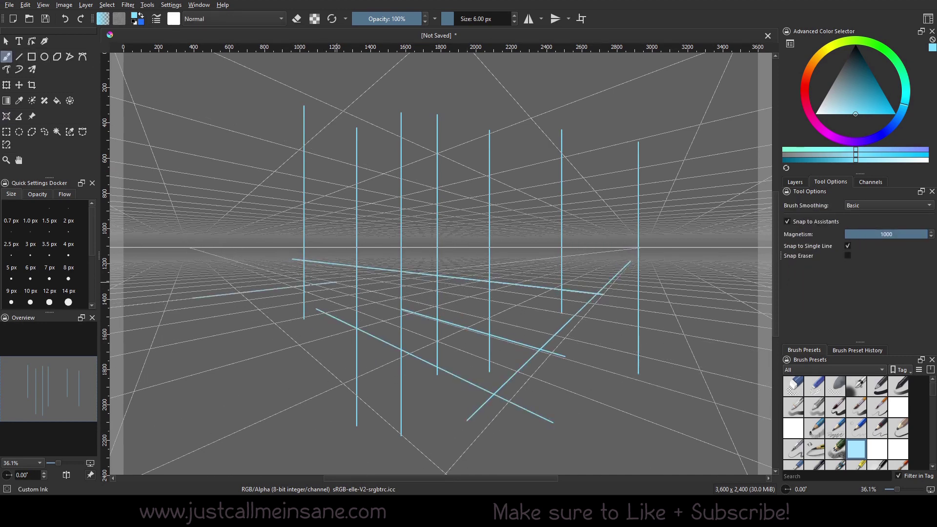
pyautogui.moveTo(400, 275); pyautogui.dragTo(489, 265)
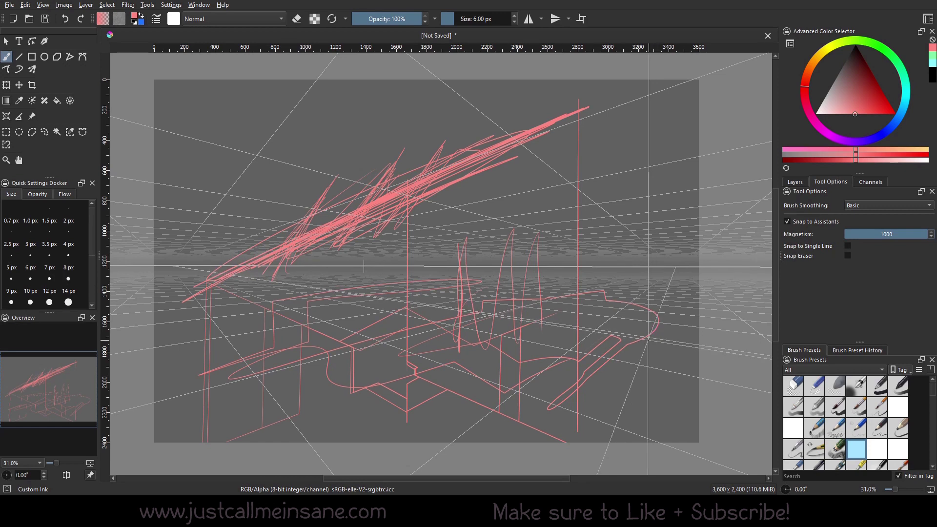
# Undo the pink test strokes and make Paint Layer 3's Block A/Block B sketch visible.
pyautogui.hotkey('ctrl', 'z')
pyautogui.hotkey('ctrl', 'z')
pyautogui.hotkey('ctrl', 'z')
pyautogui.hotkey('ctrl', 'z')
pyautogui.hotkey('ctrl', 'z')
pyautogui.hotkey('ctrl', 'z')
pyautogui.hotkey('ctrl', 'z')
pyautogui.hotkey('ctrl', 'z')
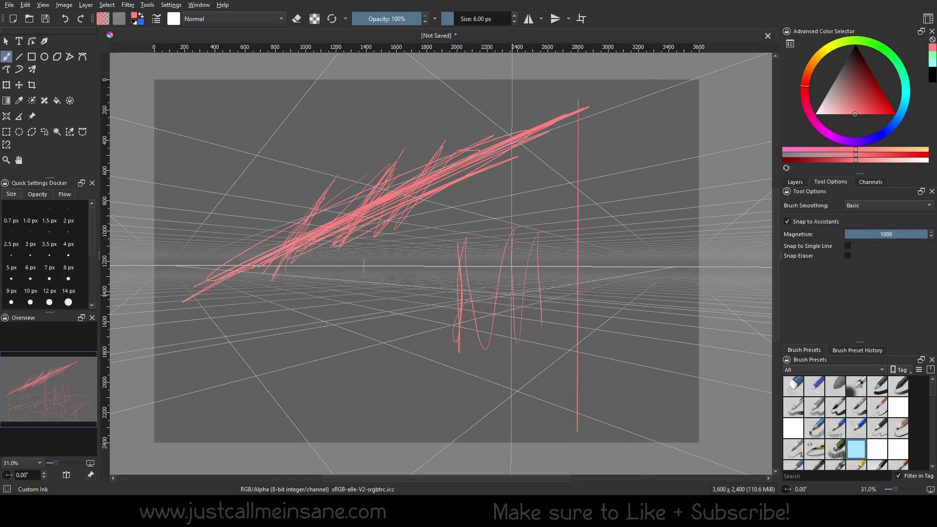
pyautogui.hotkey('ctrl', 'z')
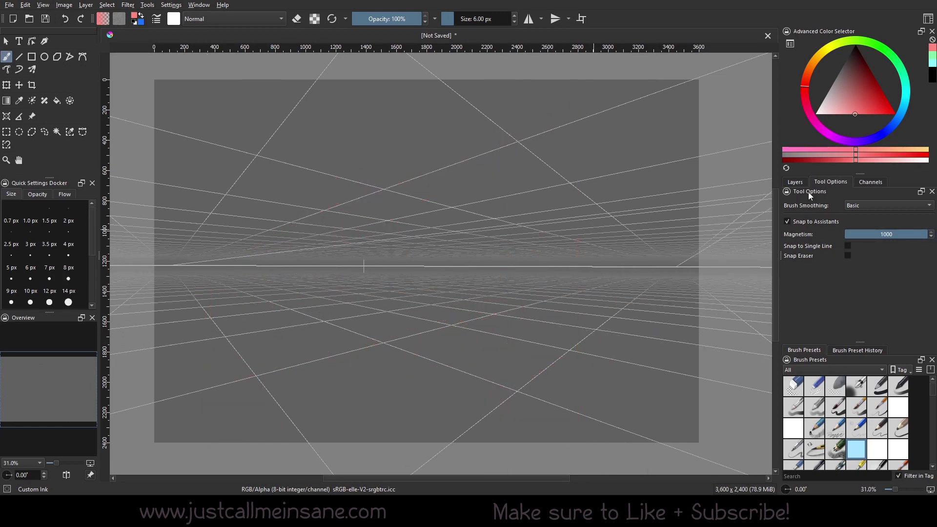
pyautogui.click(804, 184)
pyautogui.click(789, 244)
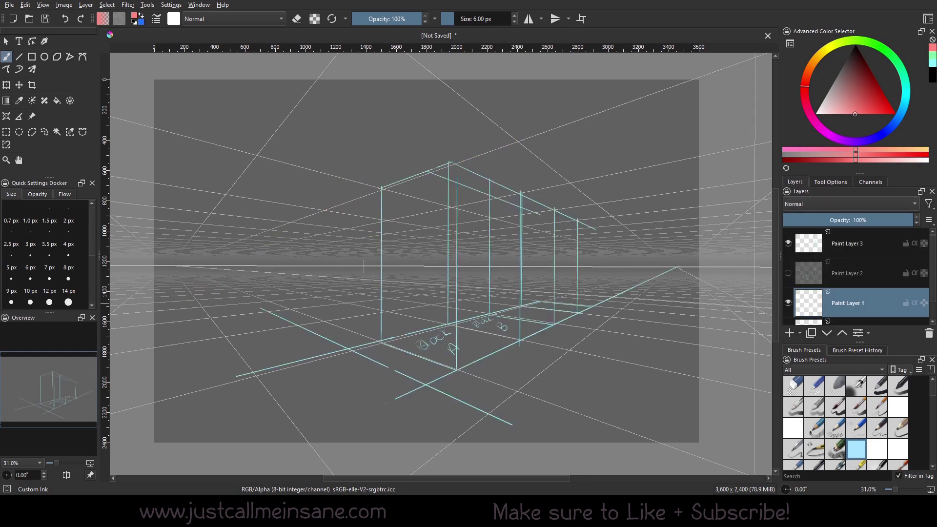
pyautogui.moveTo(630, 327); pyautogui.dragTo(580, 328)
pyautogui.moveTo(519, 344); pyautogui.dragTo(548, 342)
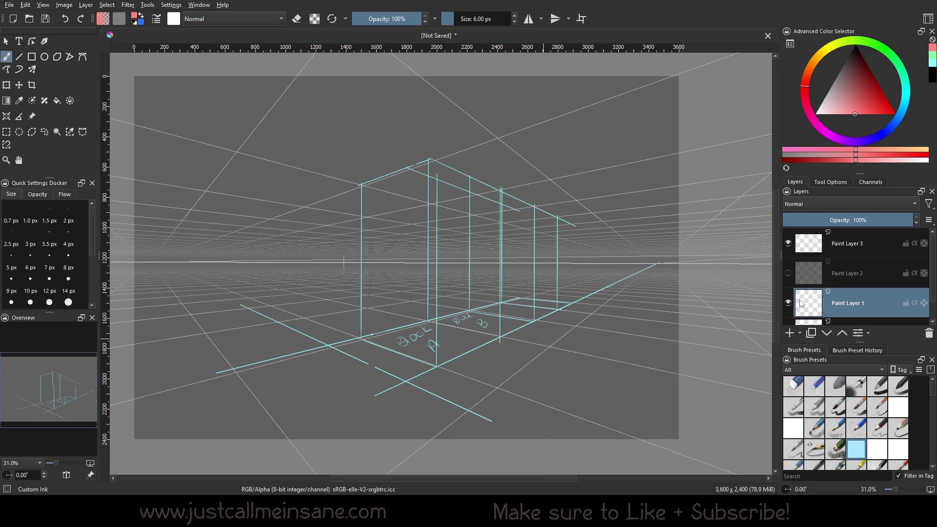
# Switch to the Assistant Tool to show the two-point perspective vanishing points and handles over the sketch.
pyautogui.click(9, 117)
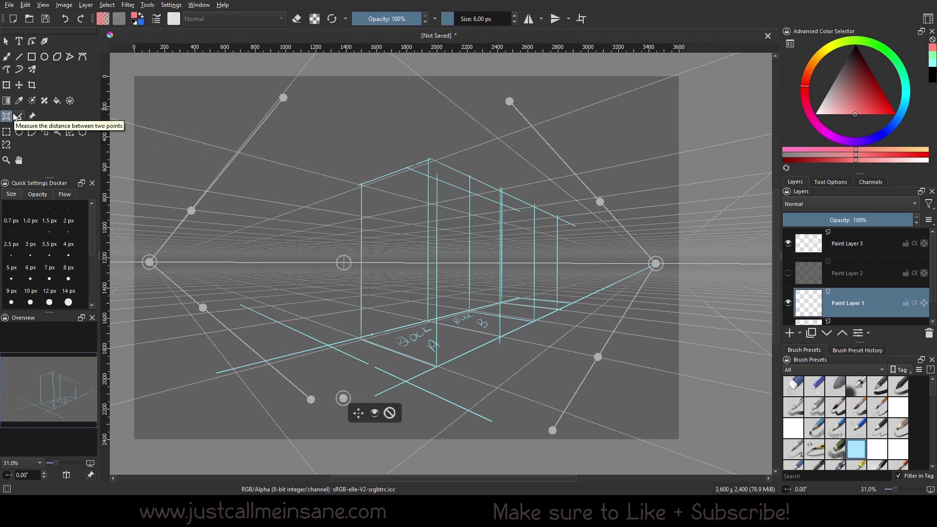
pyautogui.scroll(1, 704, 256)
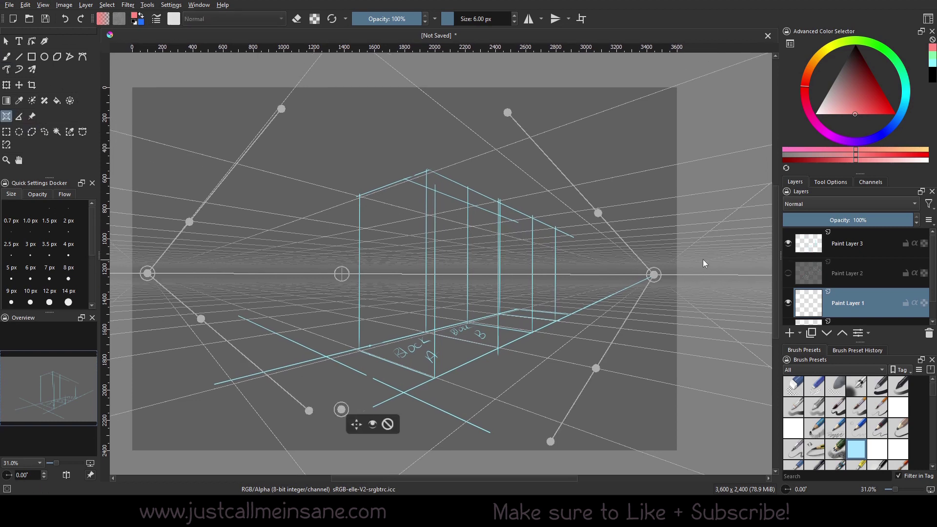